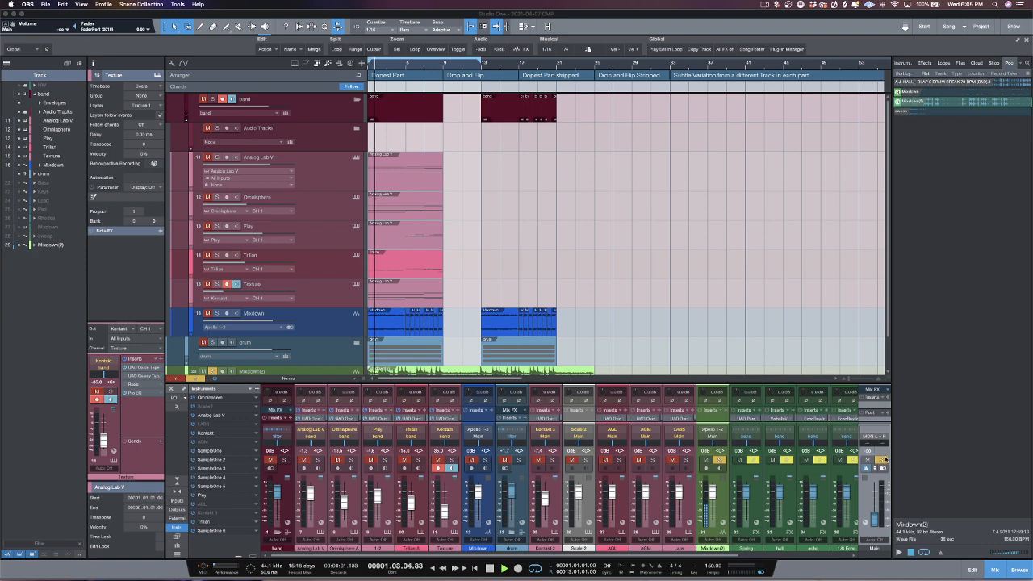
Step: Clear the active solo, audition the Mixdown(2) track in solo, and mute it after stopping playback
{"action": "left_click", "coordinate": [881, 460]}
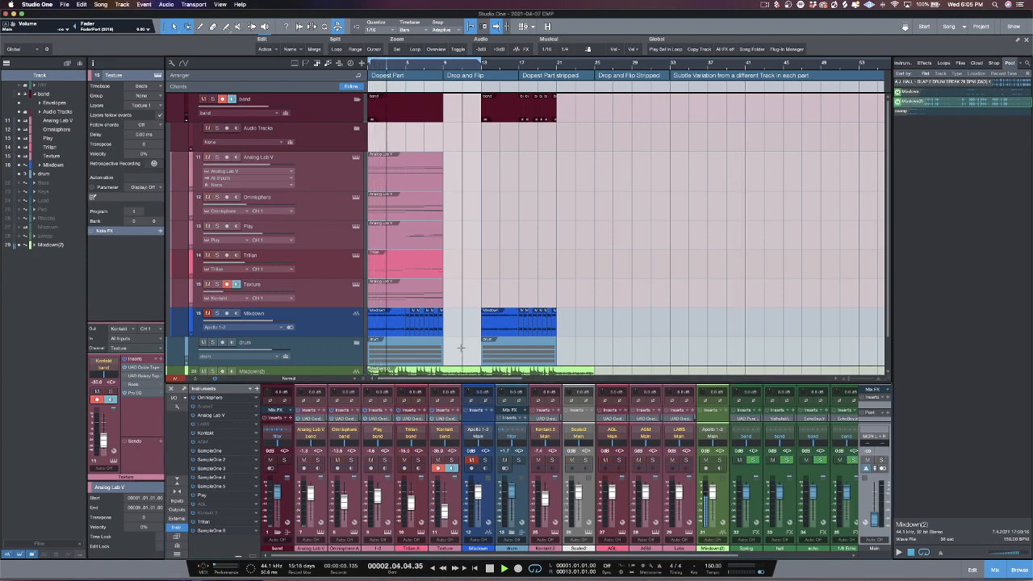
{"action": "scroll", "coordinate": [237, 349], "scroll_direction": "down", "scroll_amount": 1}
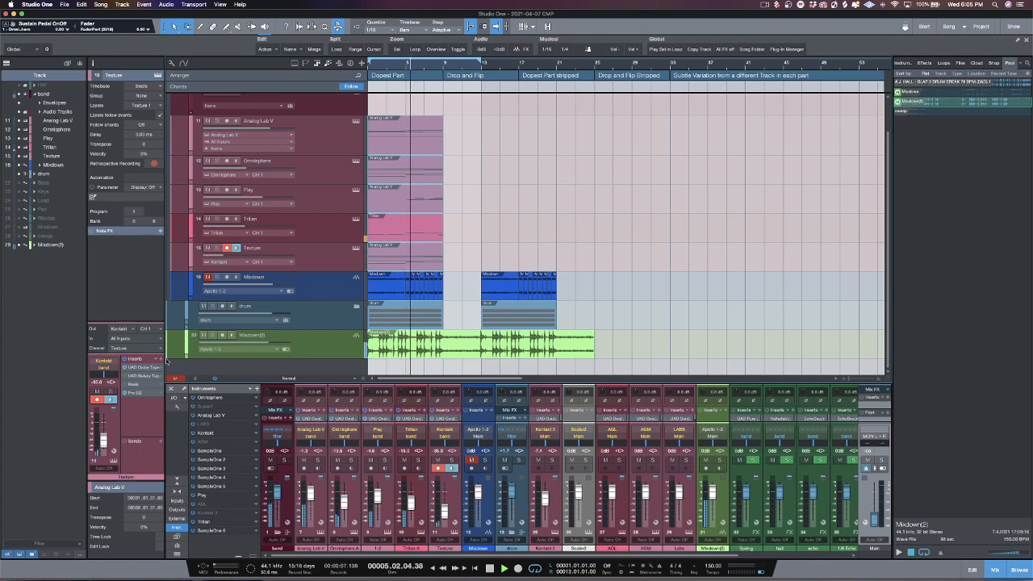
{"action": "left_click", "coordinate": [213, 334]}
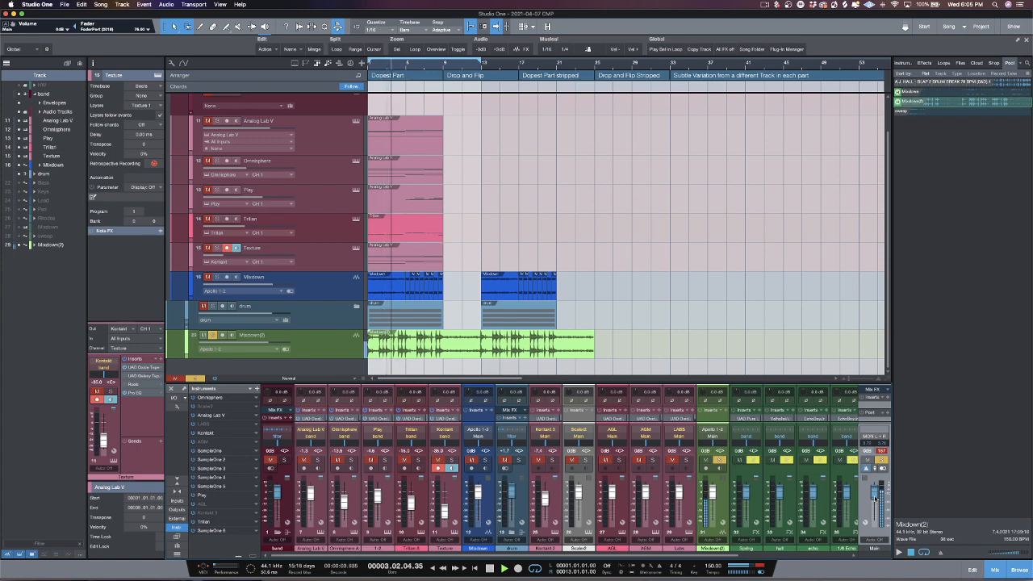
{"action": "key", "text": "space"}
{"action": "left_click", "coordinate": [204, 336]}
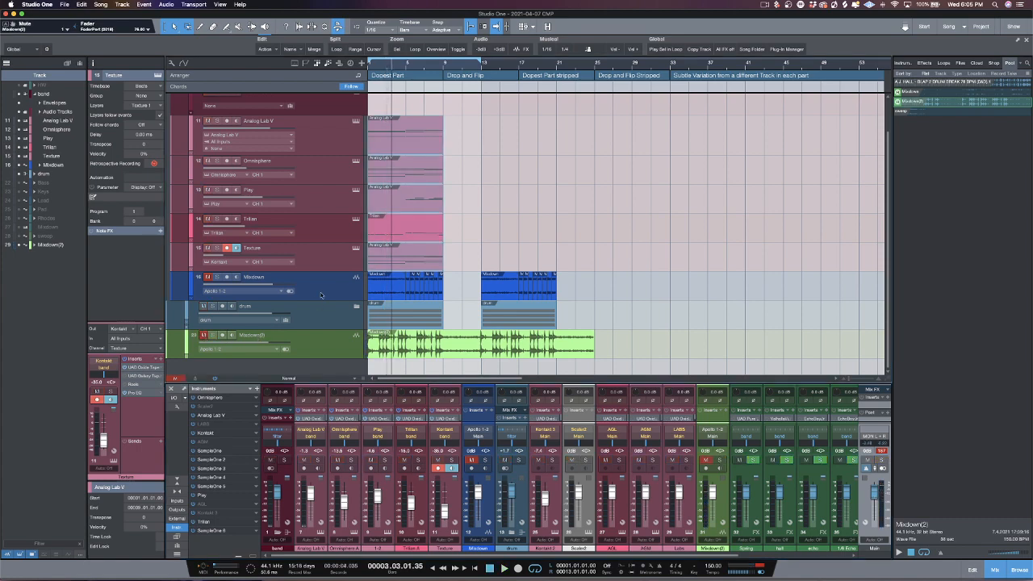
Step: Solo the Analog Lab V track and play it with its instrument window open
{"action": "left_click", "coordinate": [216, 121]}
{"action": "left_click", "coordinate": [356, 121]}
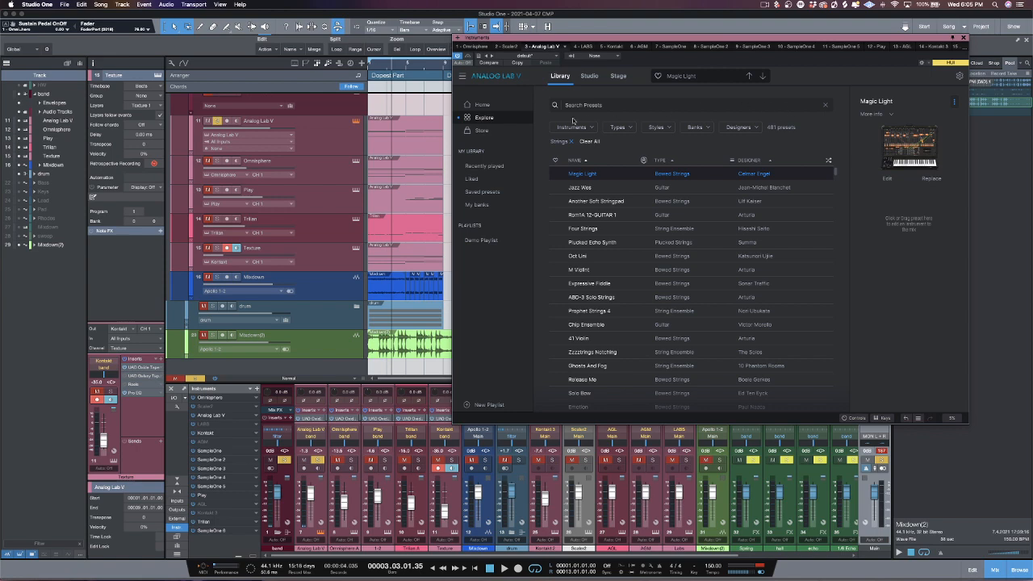
{"action": "key", "text": "space"}
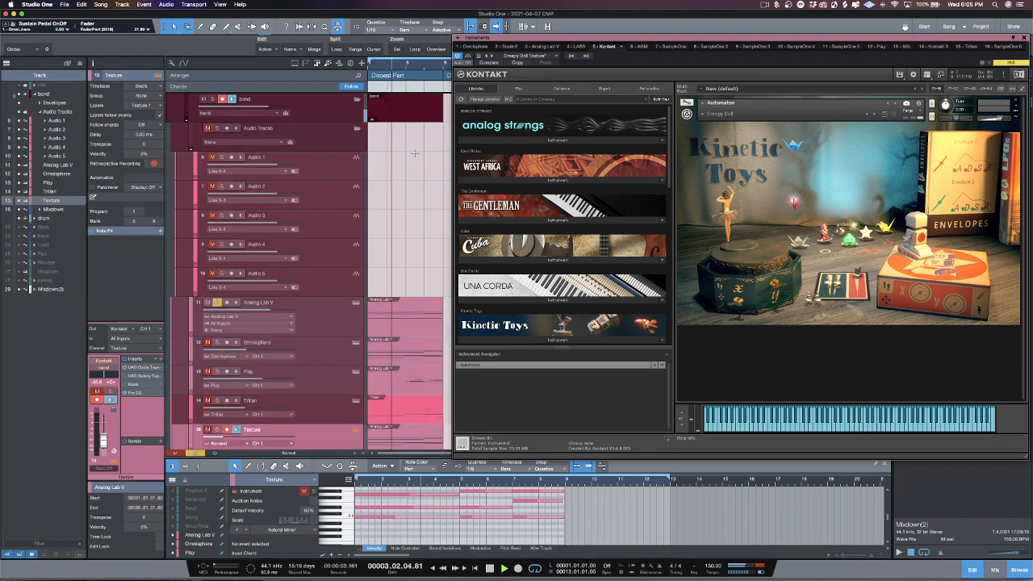
Step: Show the Analog Lab V part in an enlarged note editor, with the Audio Tracks folder collapsed and the instrument window closed
{"action": "left_click", "coordinate": [408, 327]}
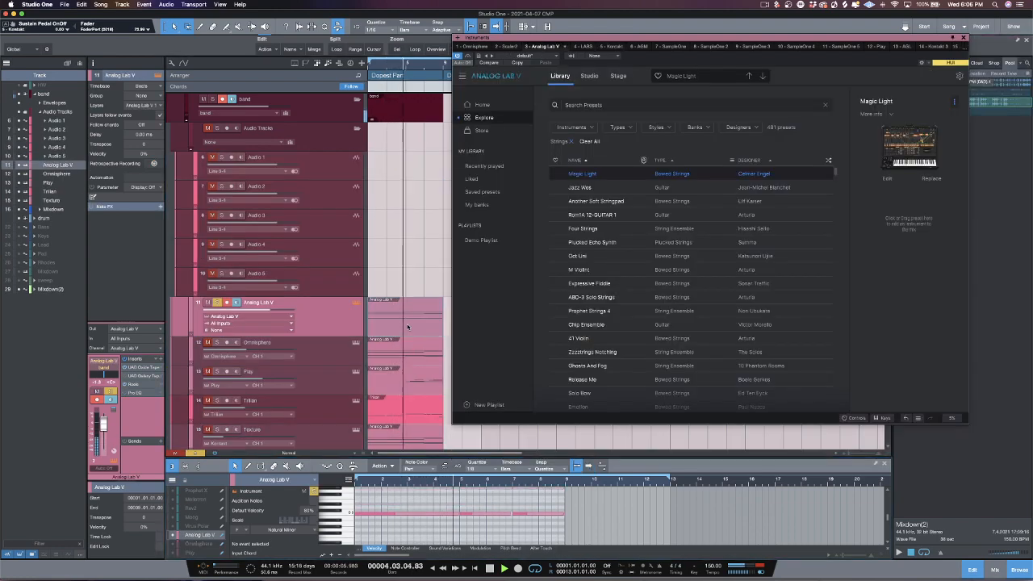
{"action": "left_click", "coordinate": [357, 129]}
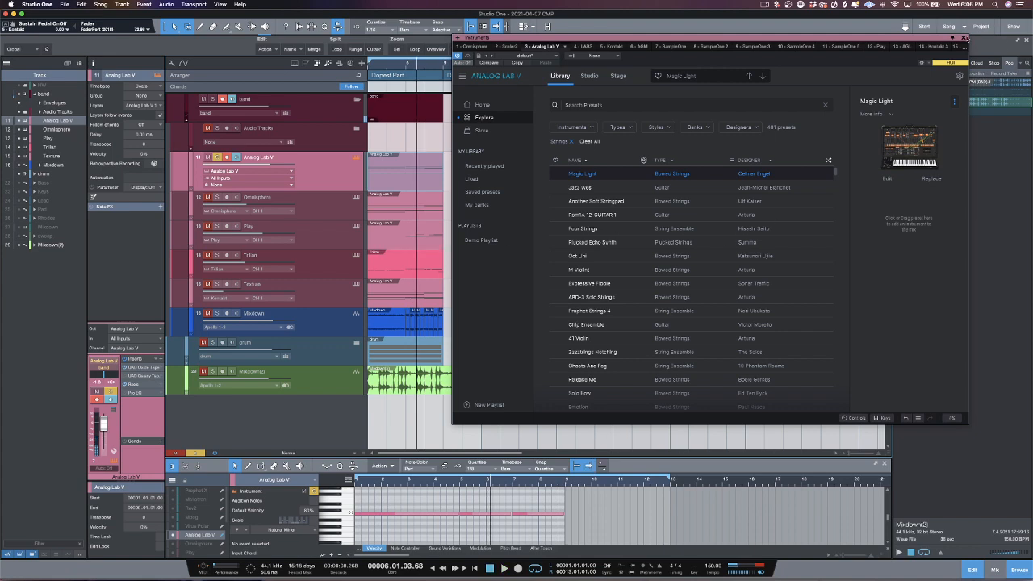
{"action": "left_click", "coordinate": [964, 38]}
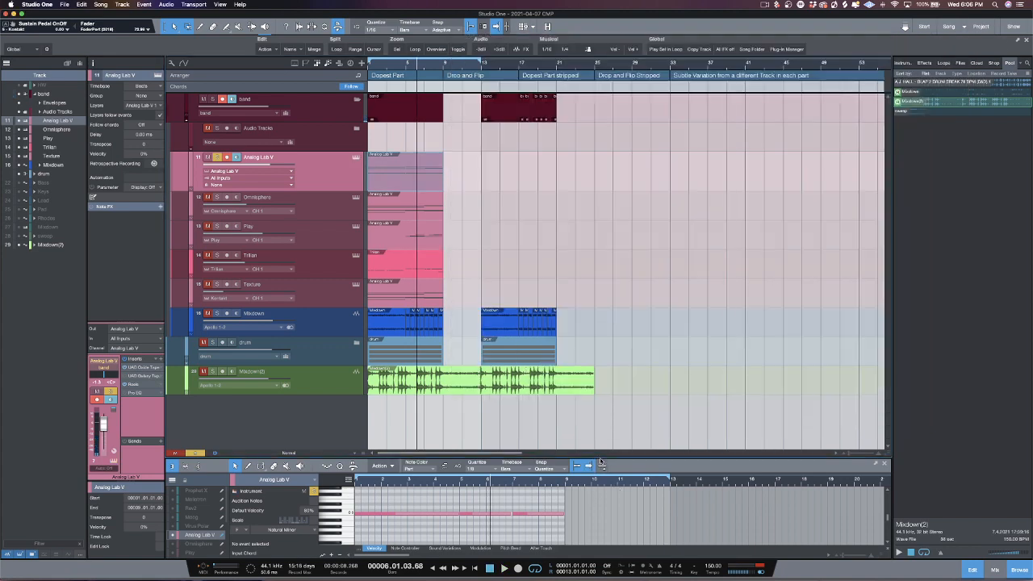
{"action": "left_click_drag", "start_coordinate": [601, 461], "coordinate": [602, 259]}
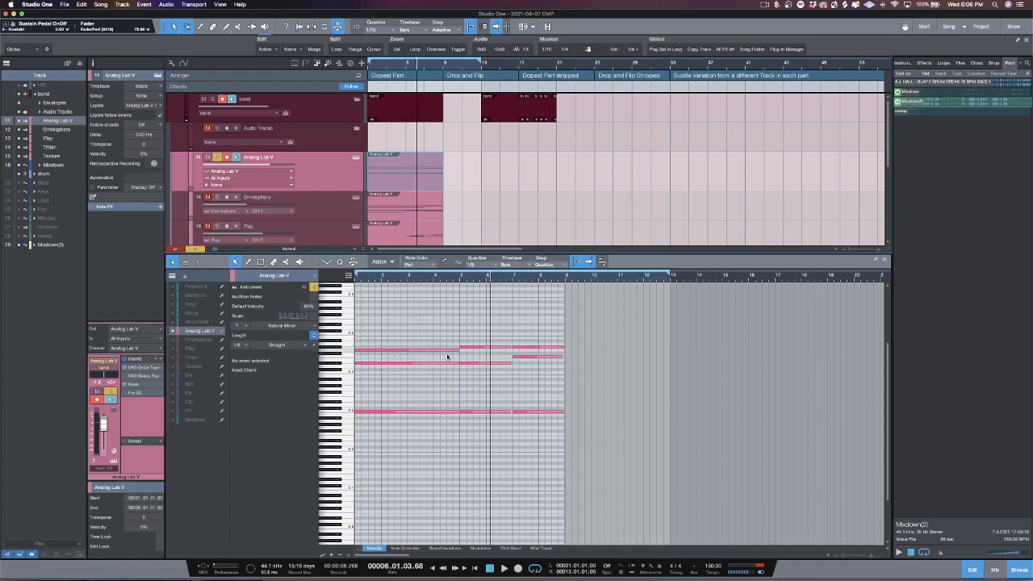
Step: Transpose the lowest row of notes in the Analog Lab V part up one octave to C4
{"action": "left_click", "coordinate": [492, 413]}
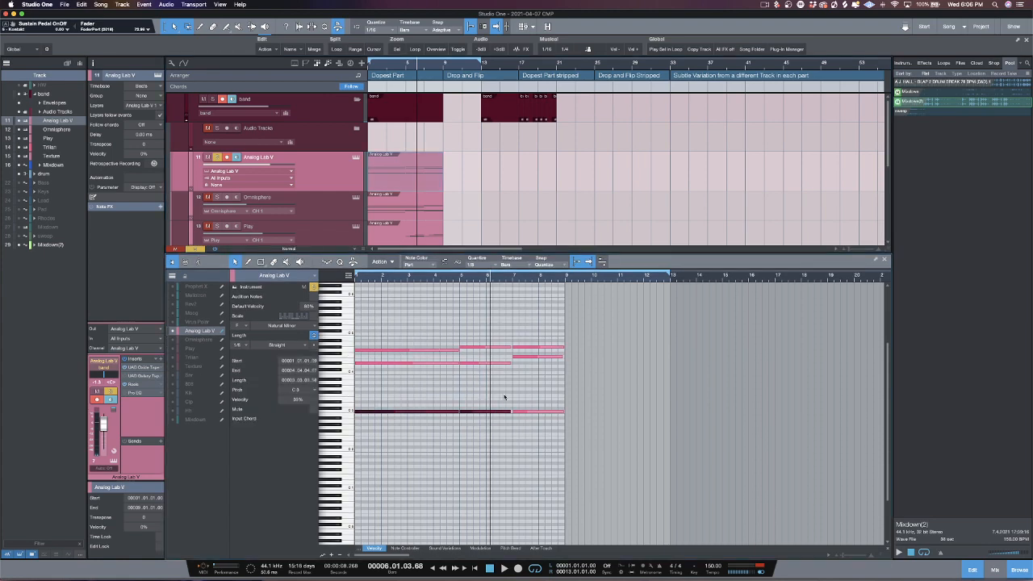
{"action": "left_click_drag", "start_coordinate": [415, 398], "coordinate": [522, 431]}
{"action": "key", "text": "shift+Up"}
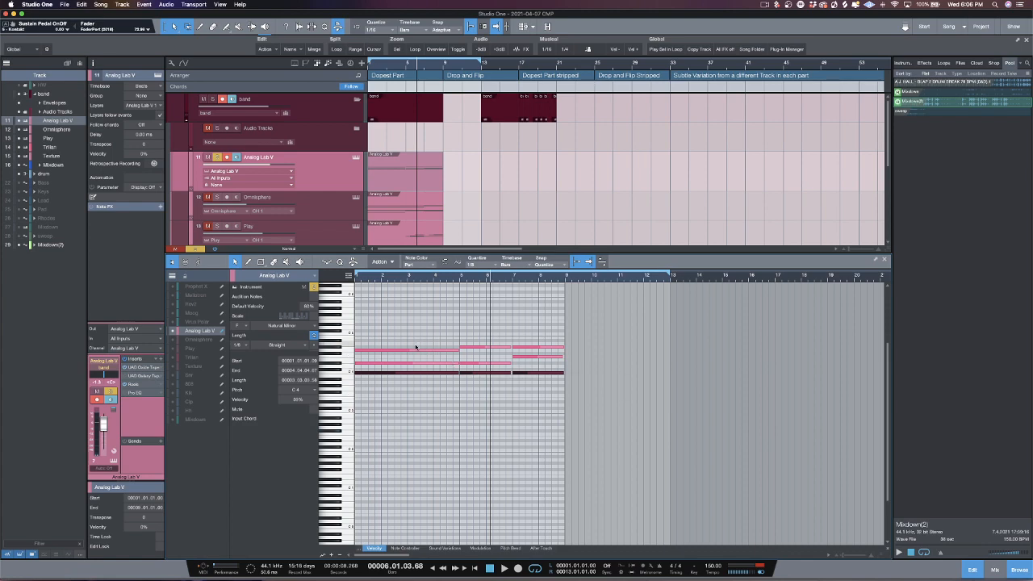
Step: Highlight each chord of the Analog Lab V part individually and shorten the loop range to end at bar 9
{"action": "left_click_drag", "start_coordinate": [470, 324], "coordinate": [488, 386]}
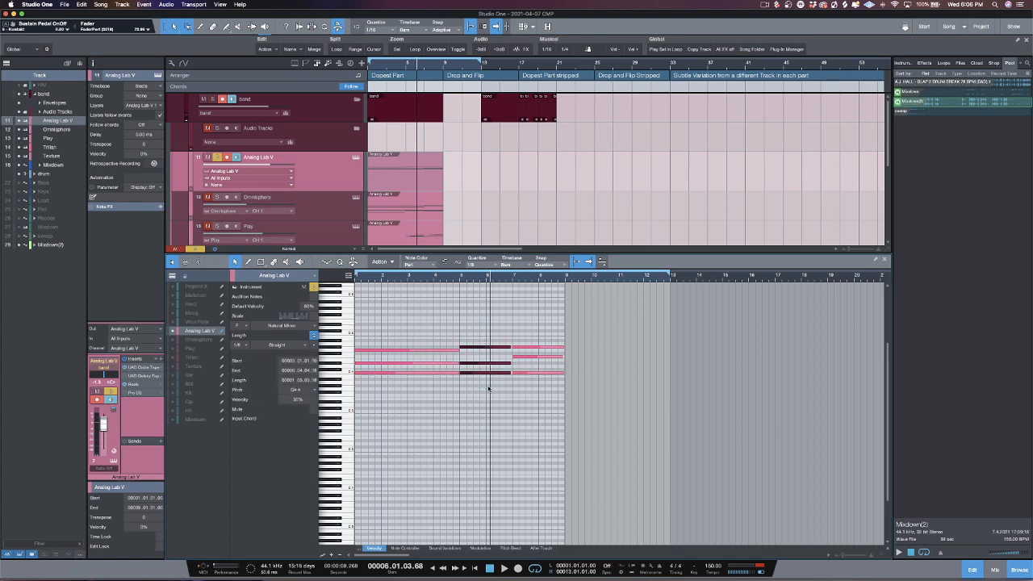
{"action": "left_click_drag", "start_coordinate": [527, 321], "coordinate": [543, 391]}
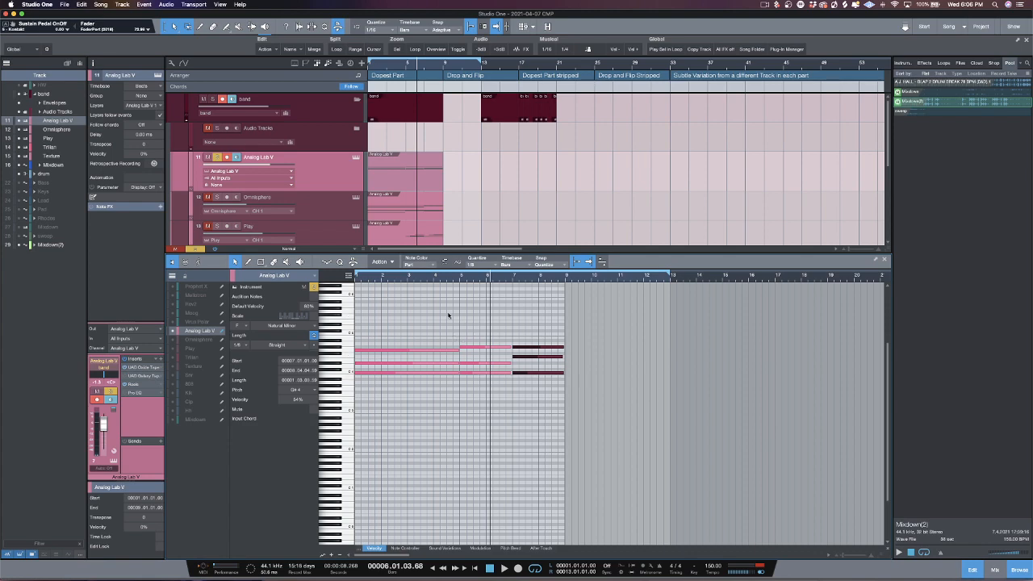
{"action": "left_click_drag", "start_coordinate": [449, 313], "coordinate": [428, 380]}
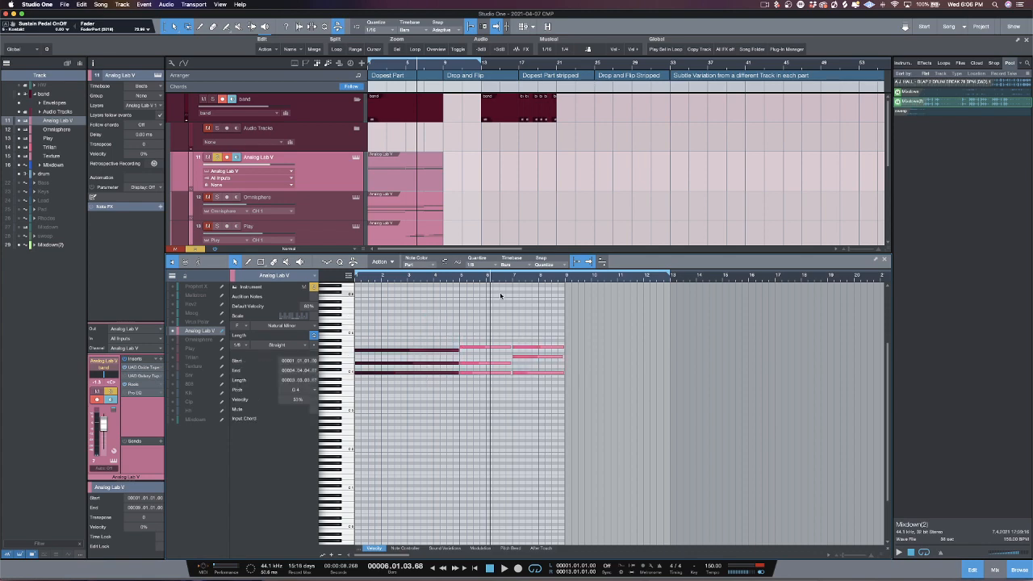
{"action": "left_click_drag", "start_coordinate": [665, 275], "coordinate": [566, 276]}
Step: Examine the Analog Lab V chord progression by highlighting its chords one by one and as groups
{"action": "left_click_drag", "start_coordinate": [356, 316], "coordinate": [446, 388]}
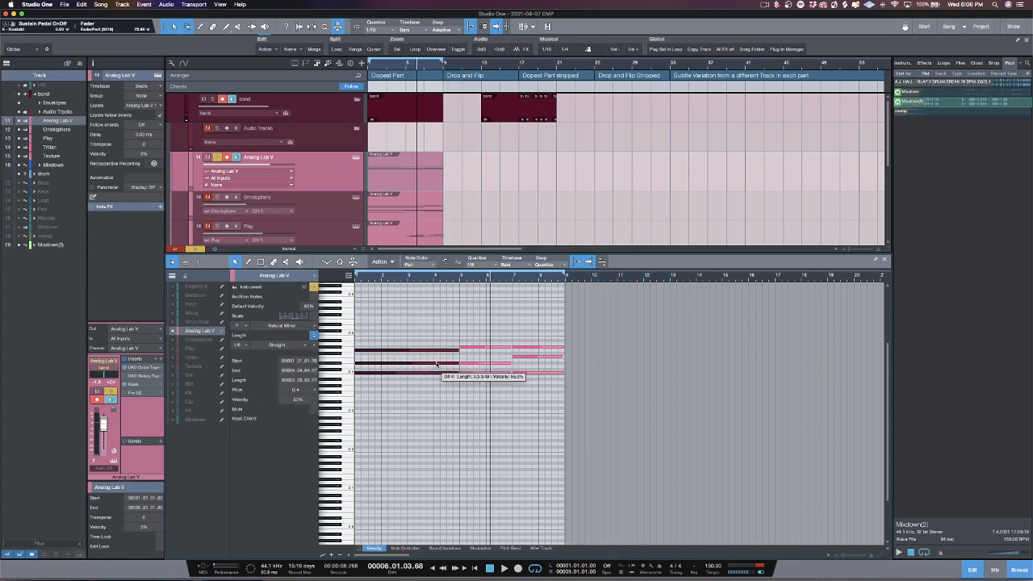
{"action": "left_click_drag", "start_coordinate": [467, 319], "coordinate": [492, 390]}
{"action": "left_click_drag", "start_coordinate": [518, 337], "coordinate": [535, 379]}
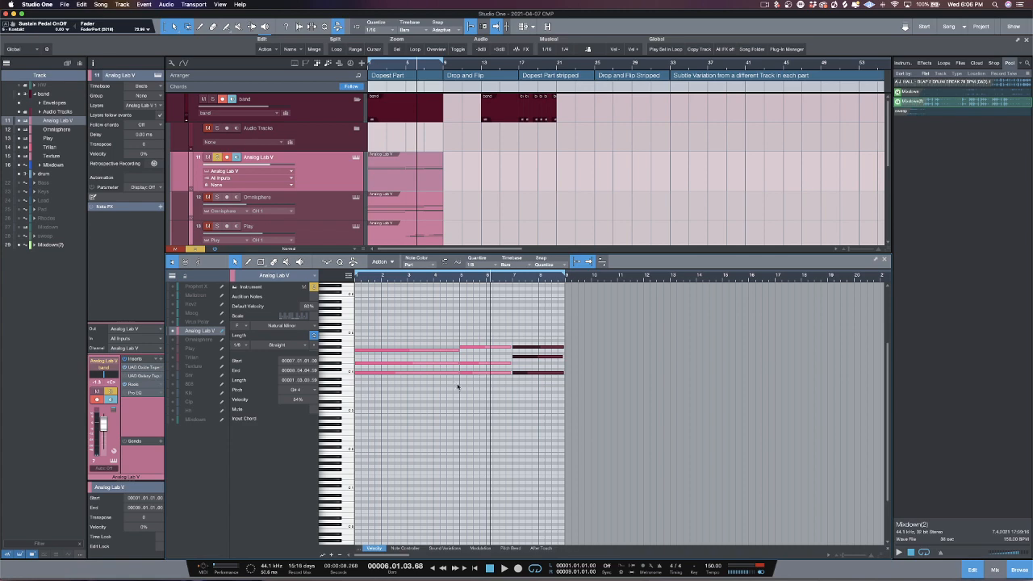
{"action": "left_click_drag", "start_coordinate": [457, 386], "coordinate": [370, 338]}
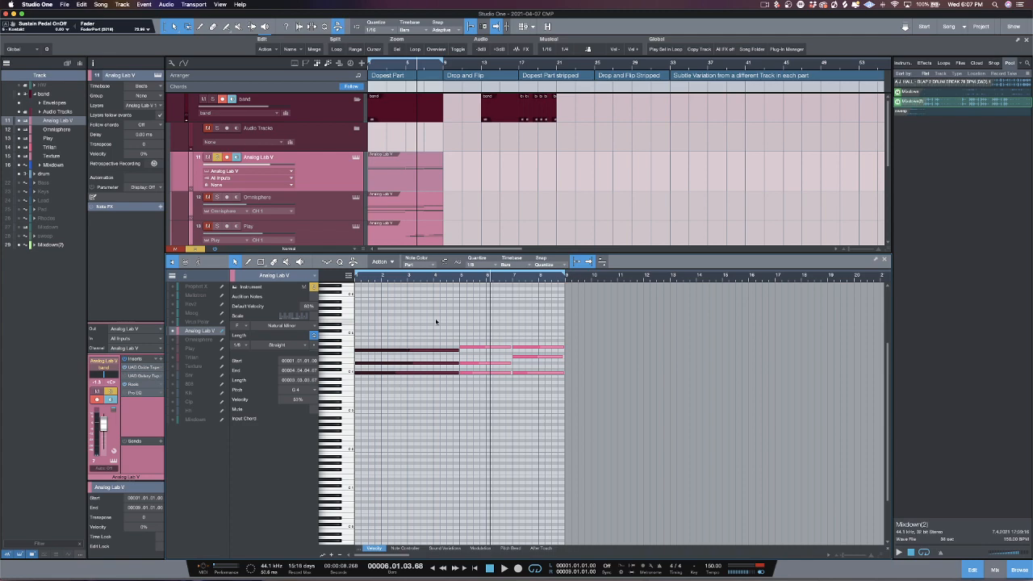
{"action": "left_click_drag", "start_coordinate": [415, 333], "coordinate": [555, 407]}
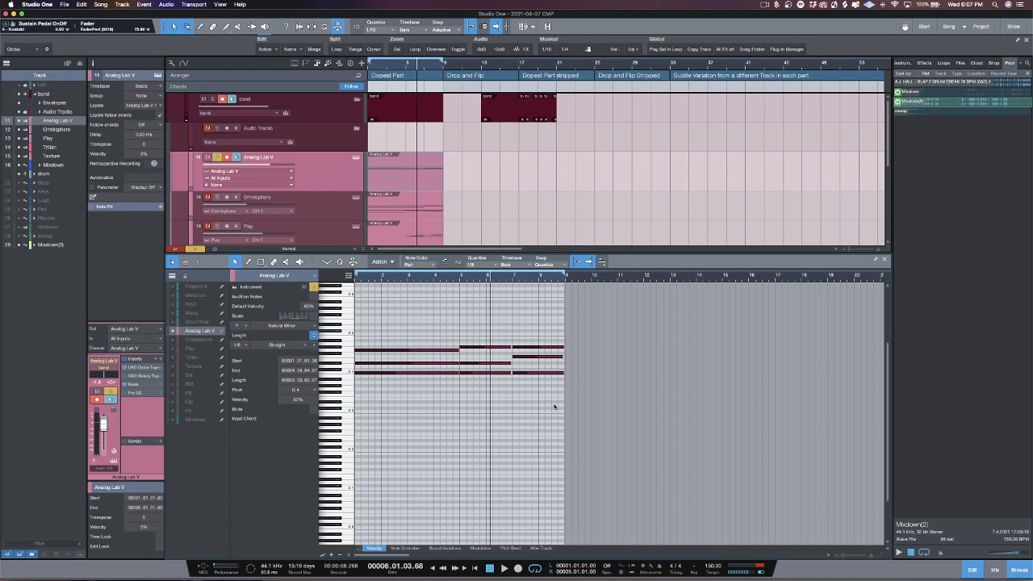
{"action": "left_click", "coordinate": [399, 328]}
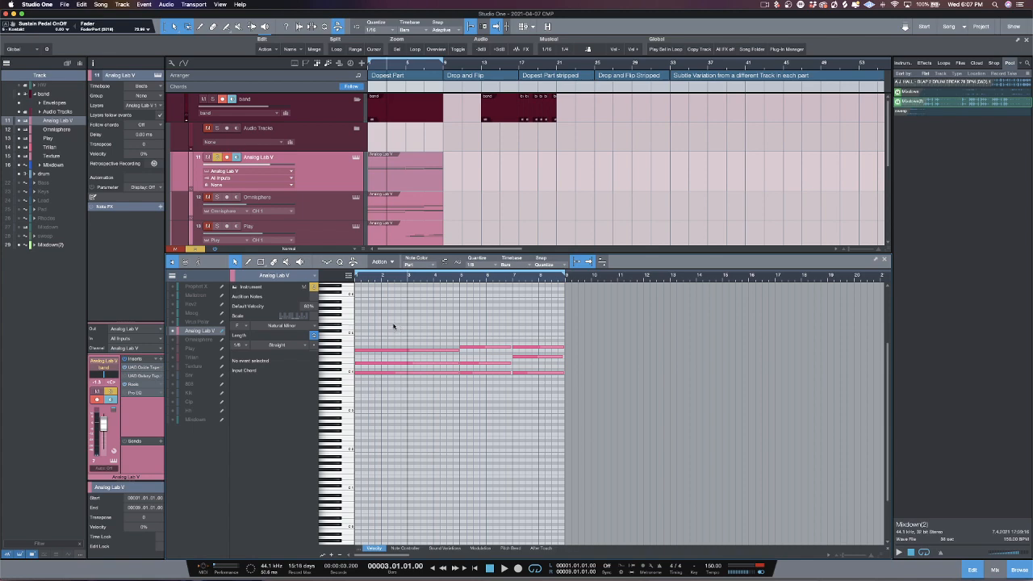
{"action": "left_click_drag", "start_coordinate": [454, 323], "coordinate": [561, 382]}
{"action": "left_click_drag", "start_coordinate": [477, 328], "coordinate": [549, 401]}
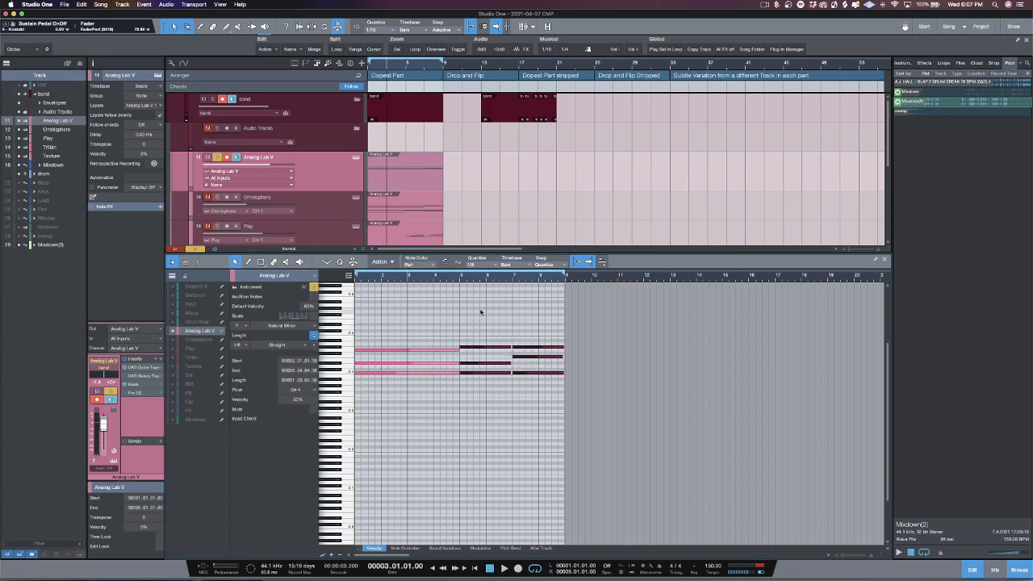
Step: Solo the Omnisphere track as well and check which Keyscape patch its instrument uses
{"action": "left_click", "coordinate": [218, 198]}
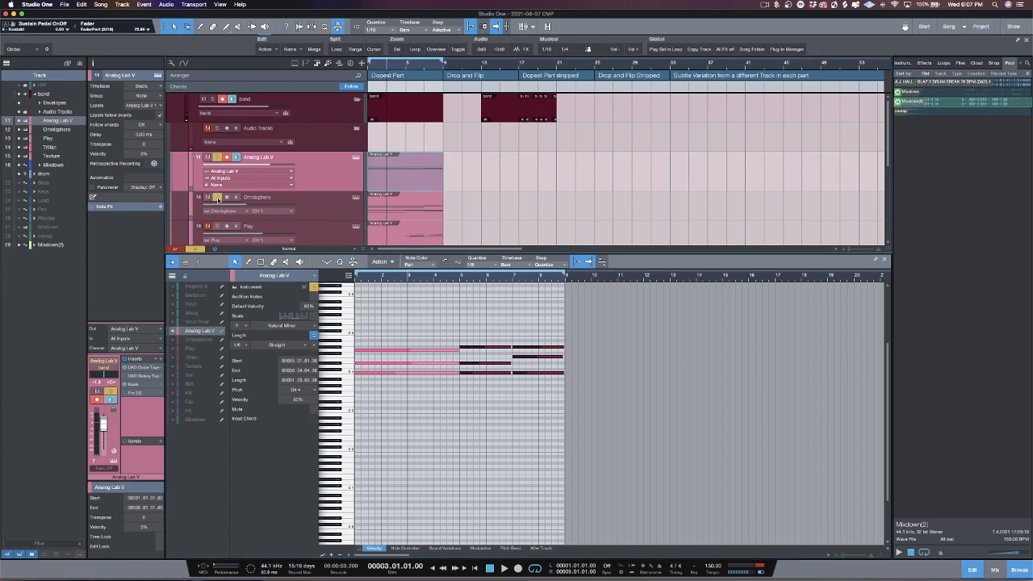
{"action": "left_click", "coordinate": [355, 198]}
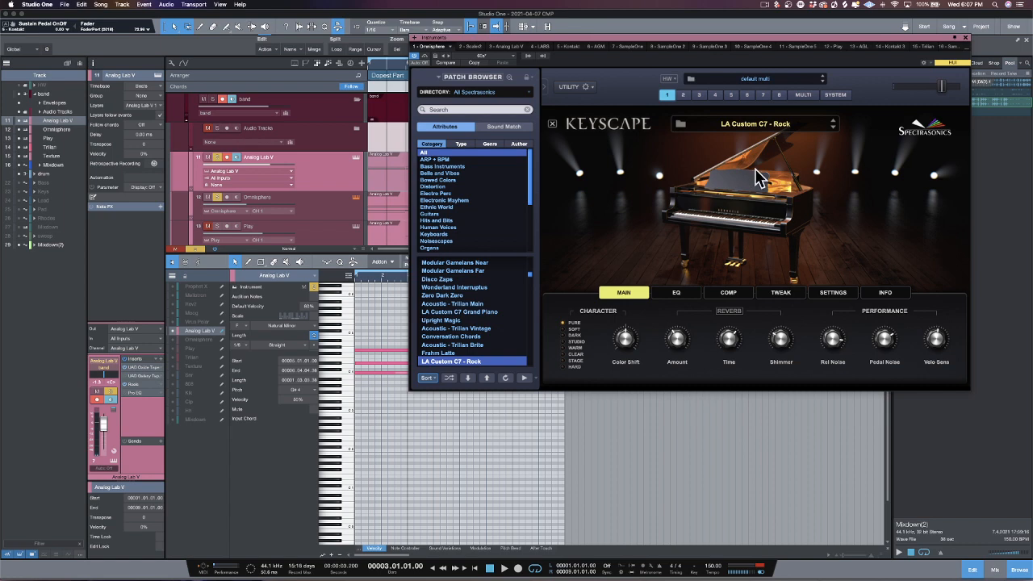
{"action": "left_click", "coordinate": [967, 38]}
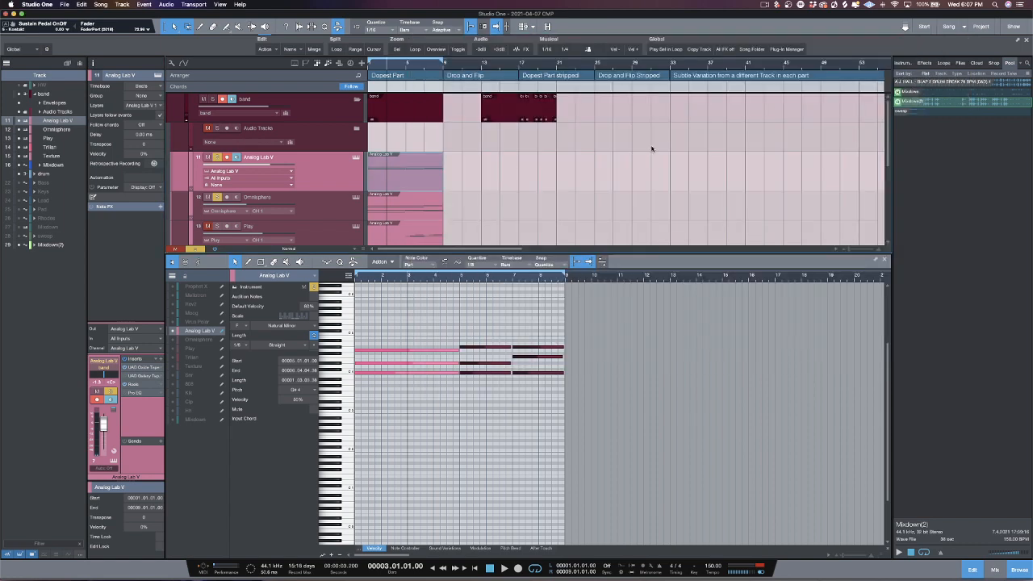
Step: Open the Omnisphere part's notes, highlight the bass notes and the upper chord notes, and play the section from bar 1
{"action": "left_click", "coordinate": [421, 216]}
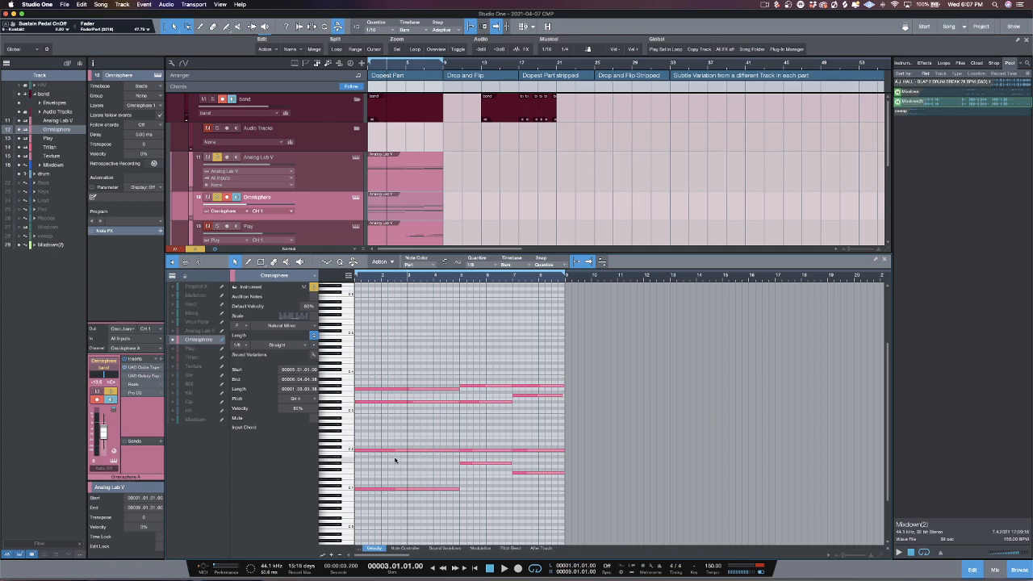
{"action": "left_click_drag", "start_coordinate": [394, 455], "coordinate": [542, 507]}
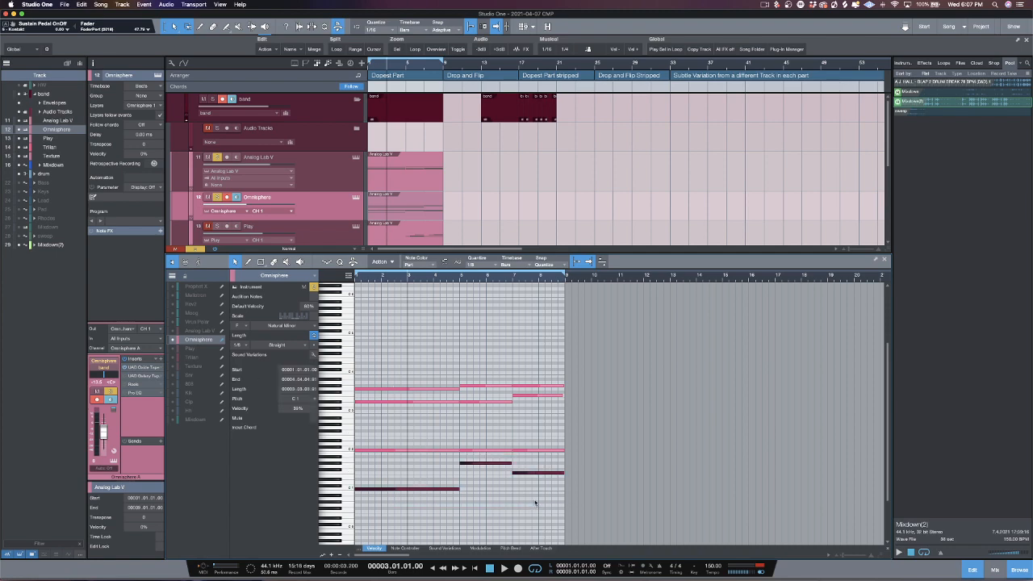
{"action": "left_click_drag", "start_coordinate": [391, 370], "coordinate": [544, 452]}
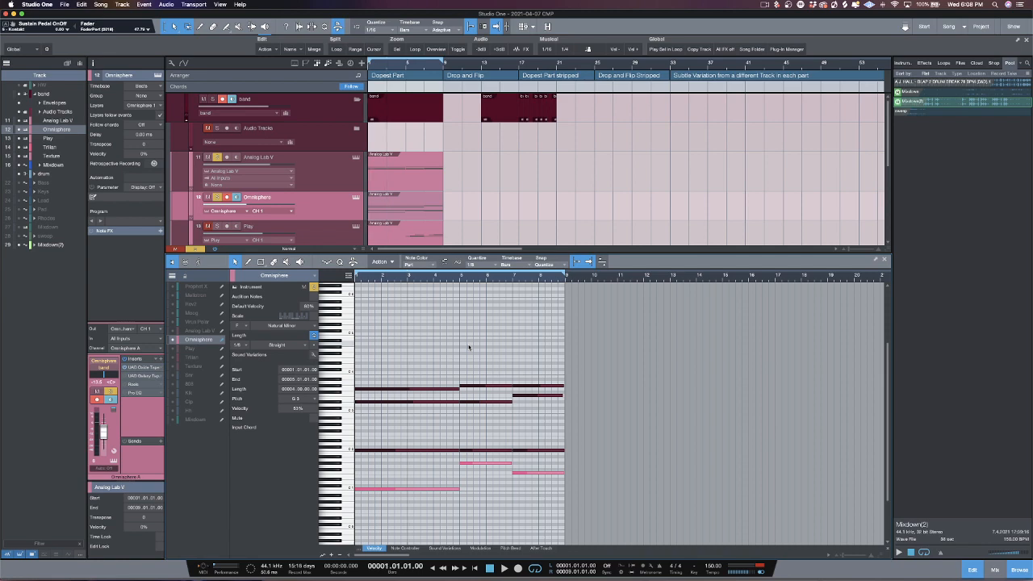
{"action": "key", "text": "space"}
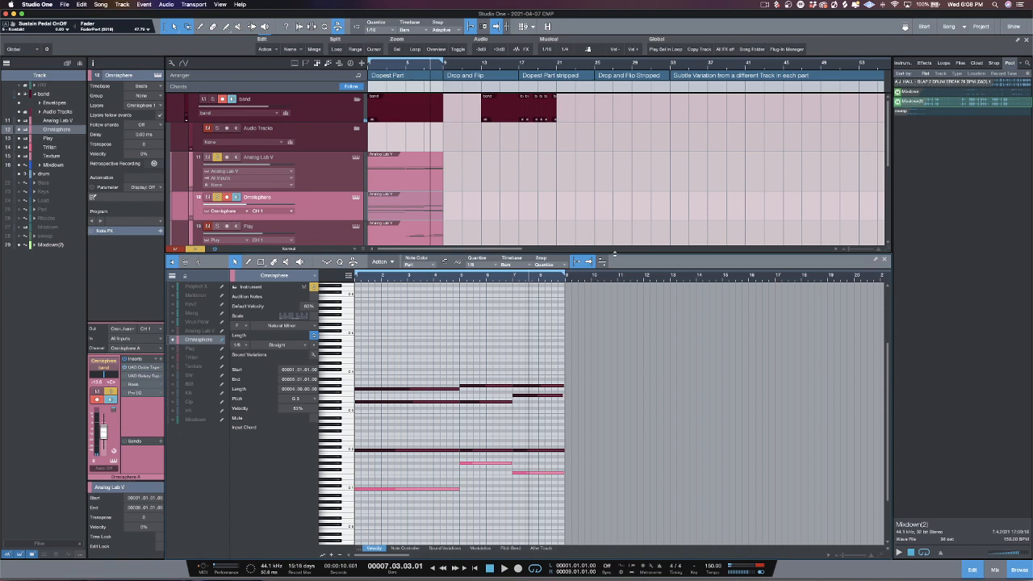
Step: Enlarge the arrangement area, solo the Play track and view its Backup Singers instrument in the Player view
{"action": "left_click_drag", "start_coordinate": [615, 253], "coordinate": [599, 334]}
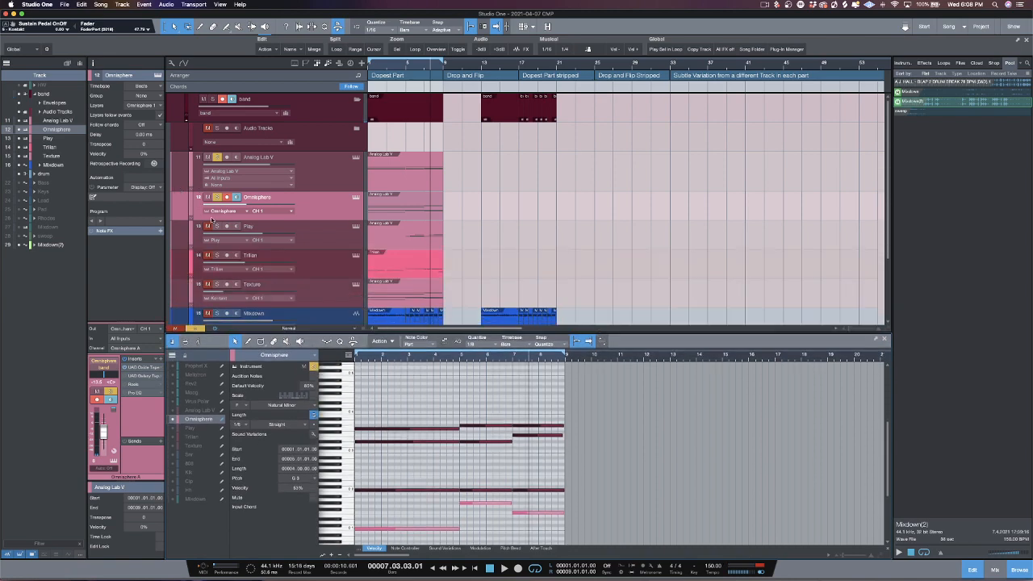
{"action": "left_click", "coordinate": [217, 226]}
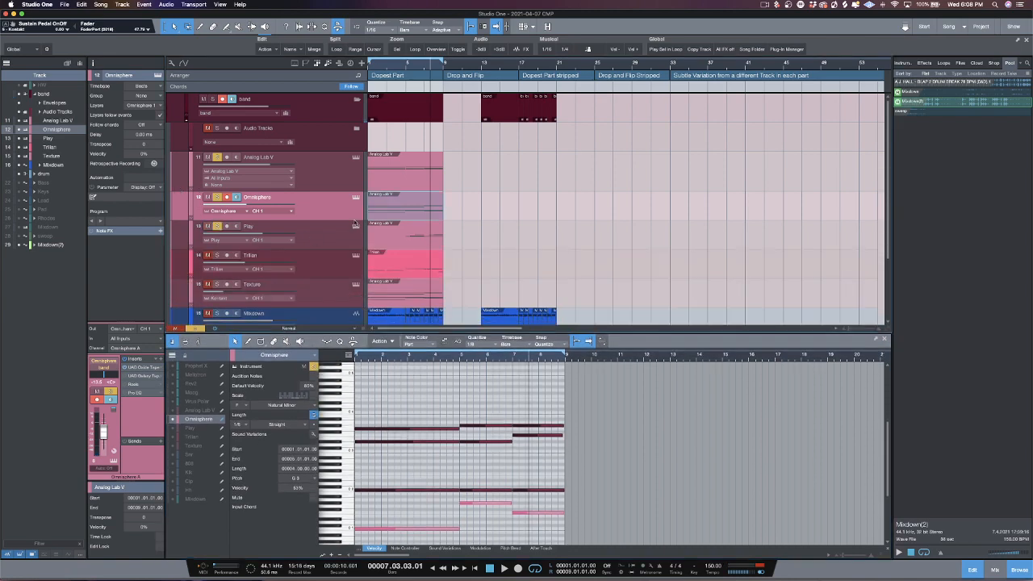
{"action": "left_click", "coordinate": [355, 228]}
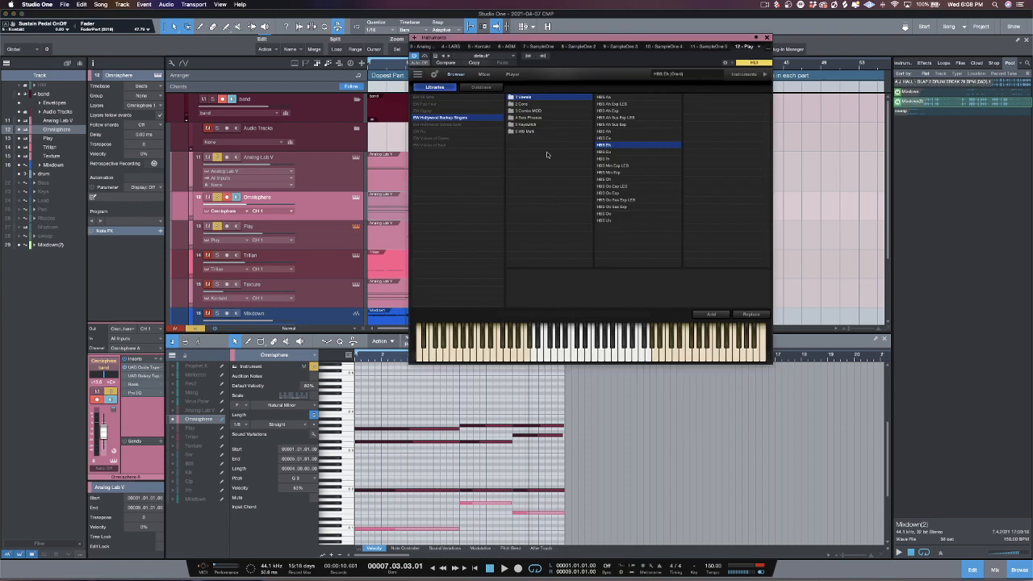
{"action": "left_click", "coordinate": [506, 75]}
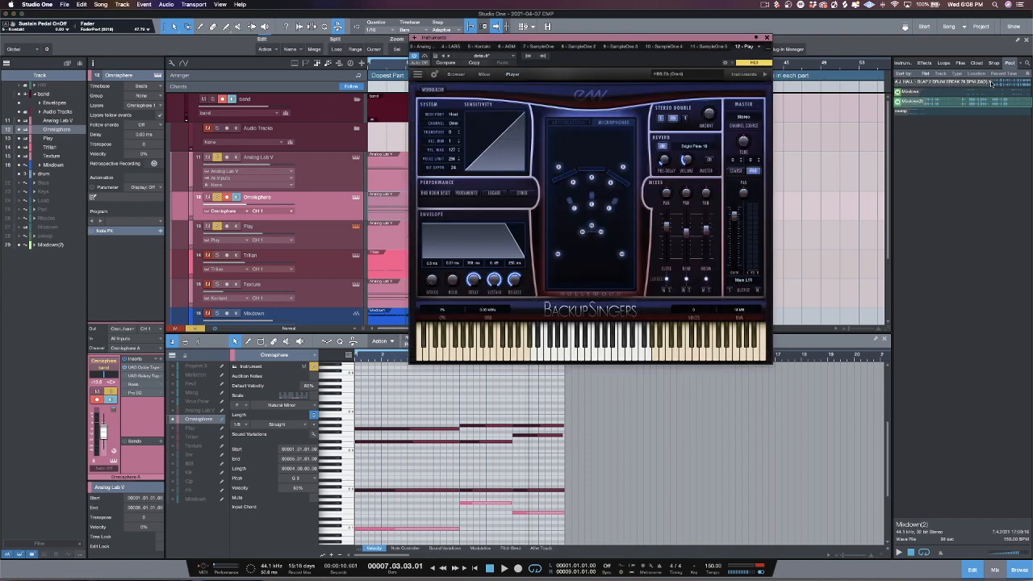
{"action": "left_click", "coordinate": [767, 38]}
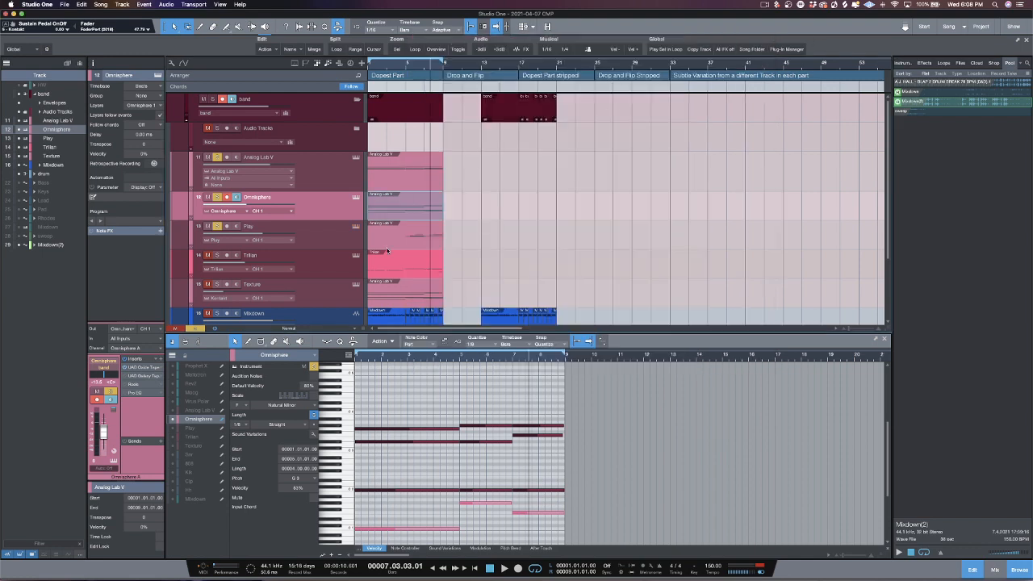
Step: Open the Play track's part in the note editor and select all its notes
{"action": "left_click", "coordinate": [423, 240]}
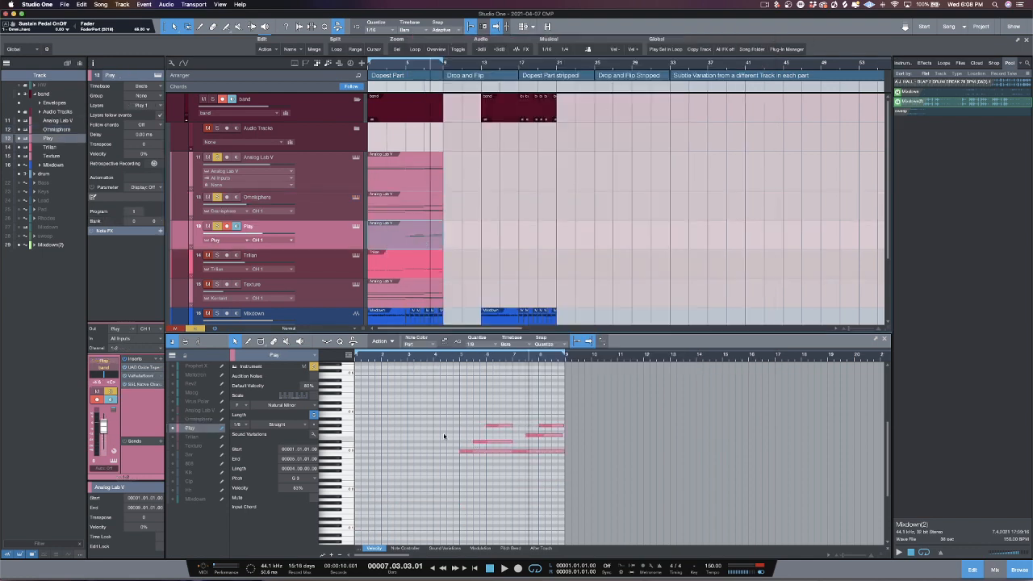
{"action": "left_click_drag", "start_coordinate": [436, 395], "coordinate": [543, 468]}
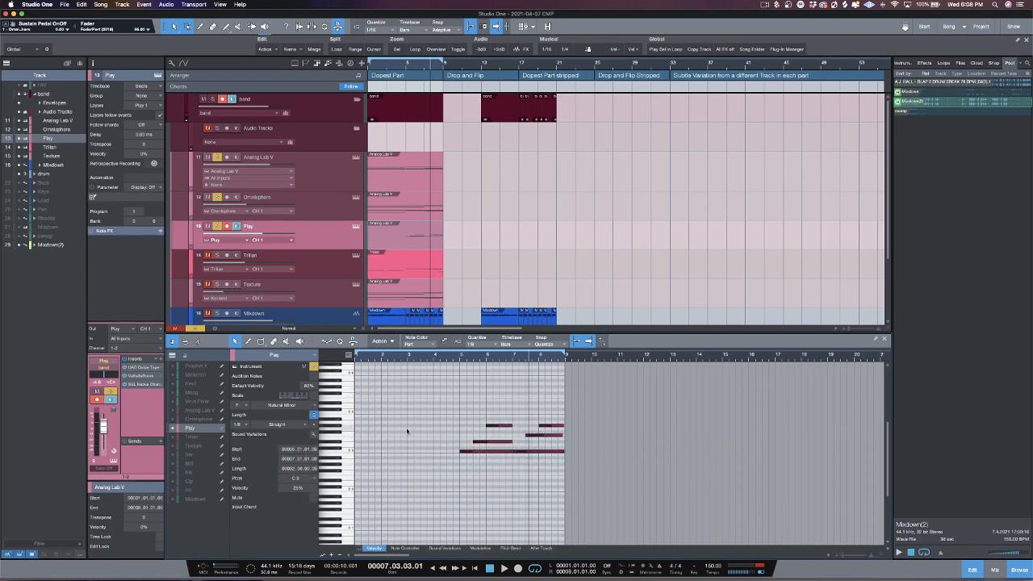
Step: Play the section with the Play track's layer included and clear the selection of its notes
{"action": "key", "text": "space"}
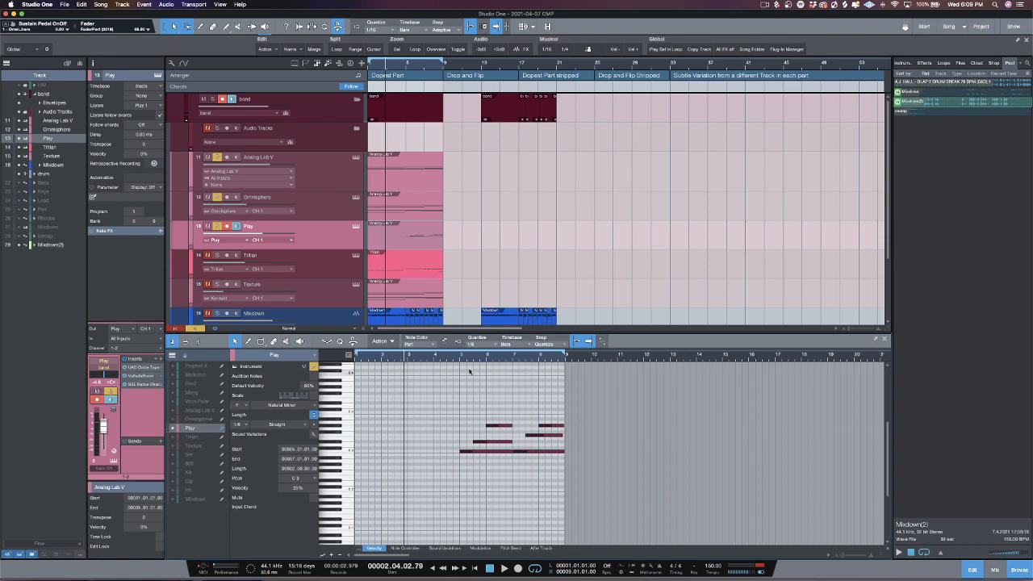
{"action": "left_click_drag", "start_coordinate": [445, 401], "coordinate": [553, 468]}
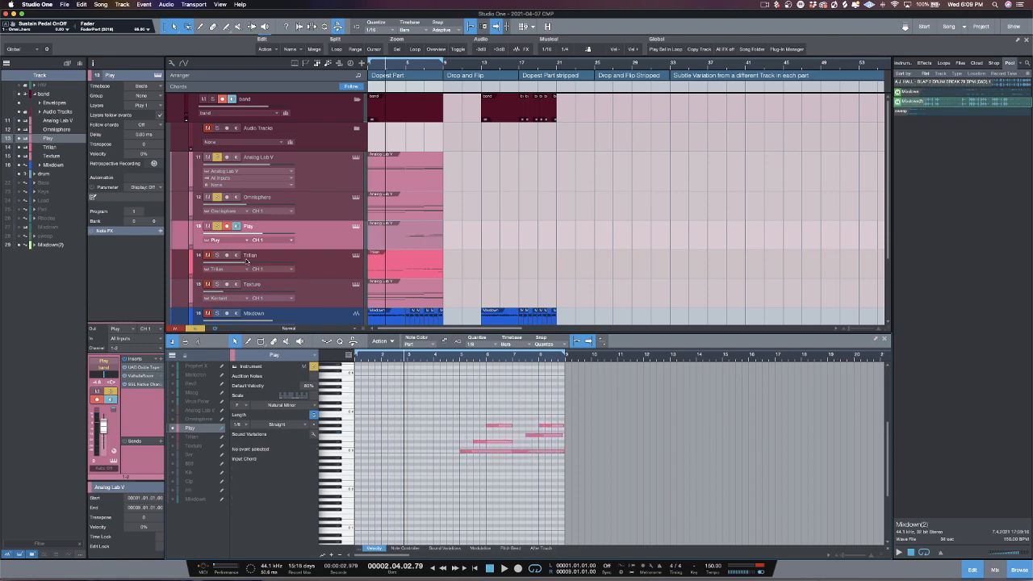
Step: Solo the Trilian track as well, open its bass notes and play the section from bar 1
{"action": "left_click", "coordinate": [217, 255]}
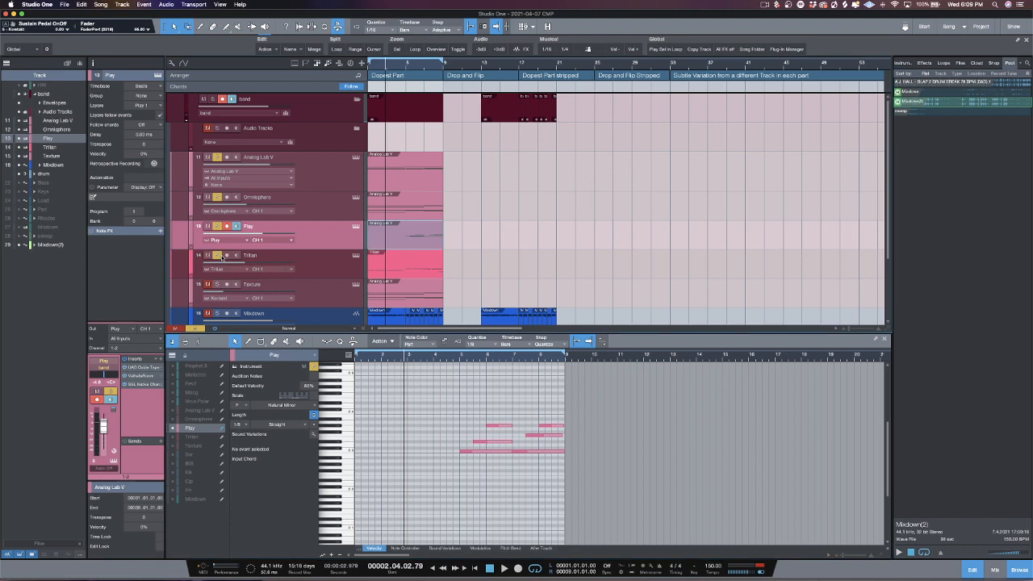
{"action": "left_click", "coordinate": [417, 270]}
{"action": "key", "text": "comma"}
{"action": "key", "text": "space"}
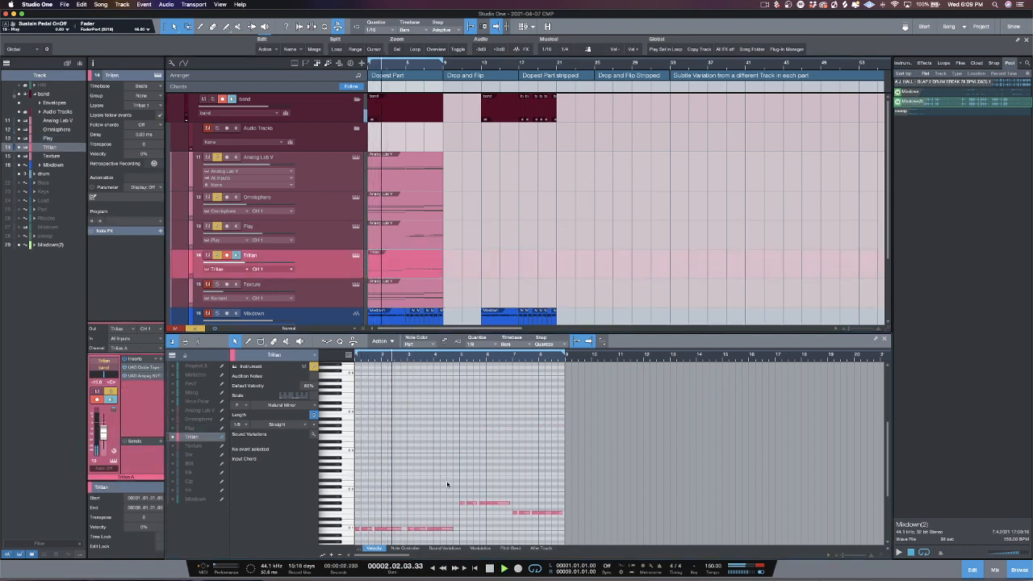
{"action": "scroll", "coordinate": [446, 482], "scroll_direction": "down", "scroll_amount": 3}
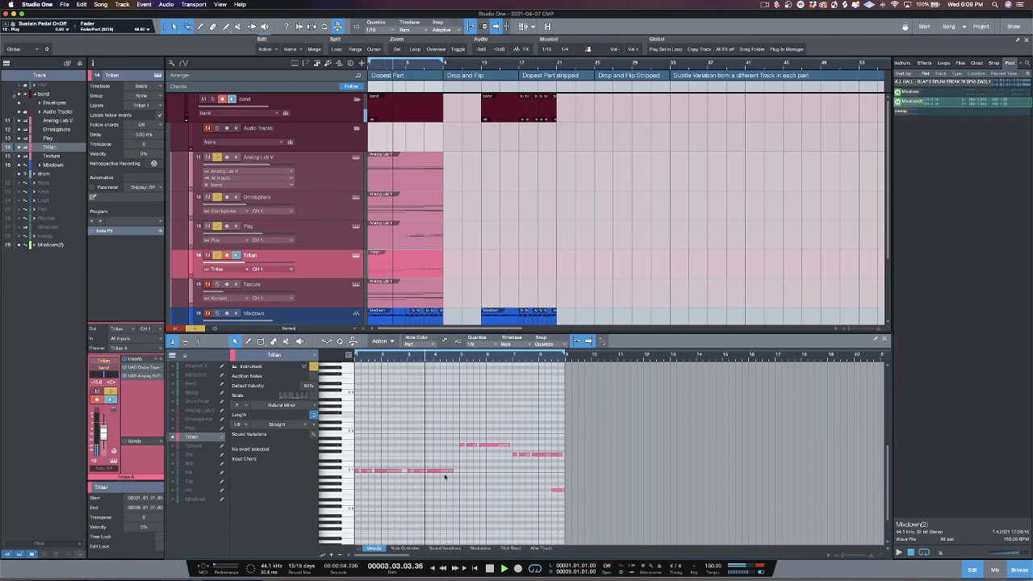
{"action": "scroll", "coordinate": [445, 477], "scroll_direction": "down", "scroll_amount": 1}
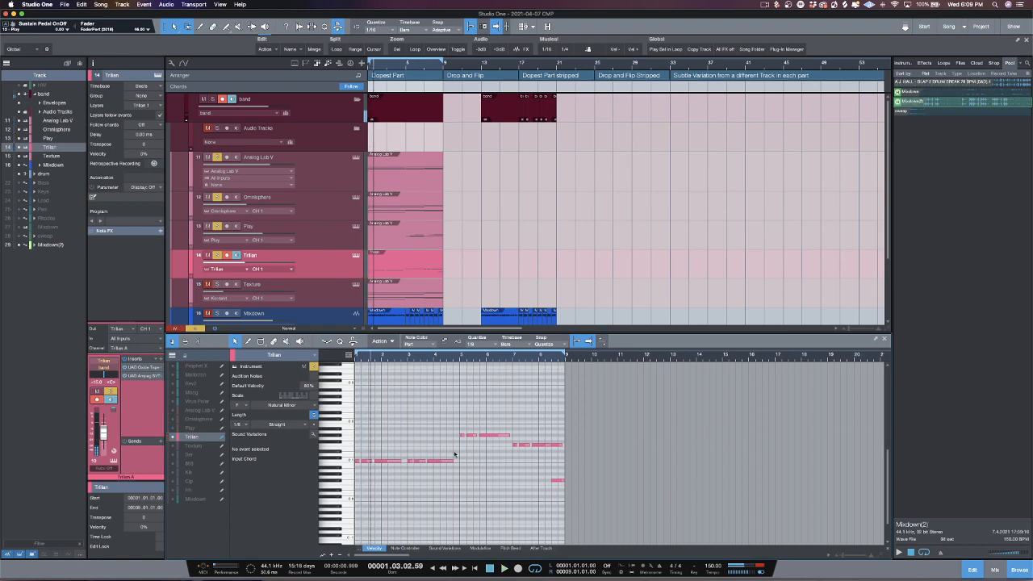
Step: Highlight the lowest note at the end of the Trilian bass line, leaving no stray note behind
{"action": "left_click_drag", "start_coordinate": [580, 494], "coordinate": [579, 493]}
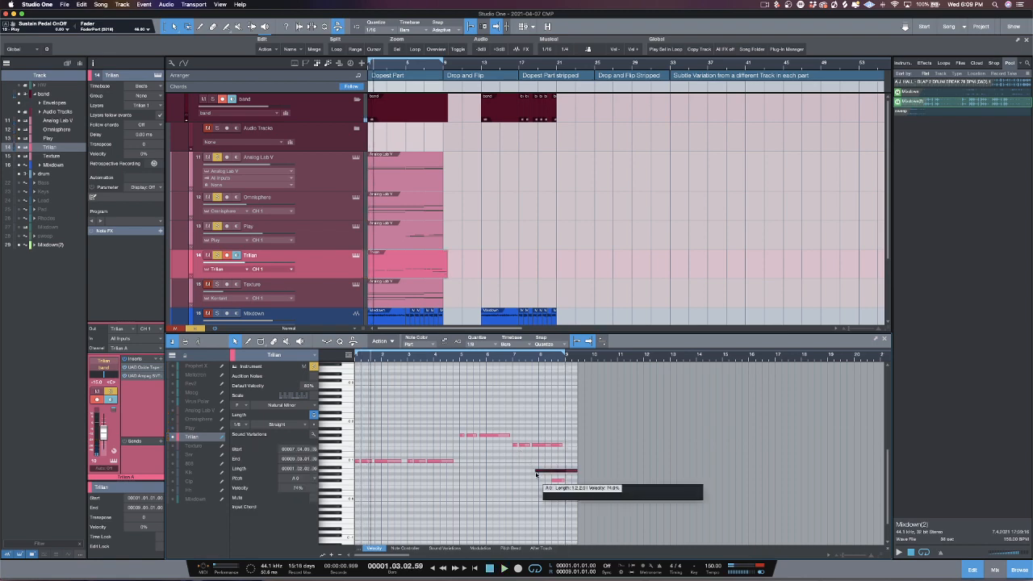
{"action": "left_click", "coordinate": [534, 471]}
{"action": "left_click_drag", "start_coordinate": [531, 469], "coordinate": [573, 477]}
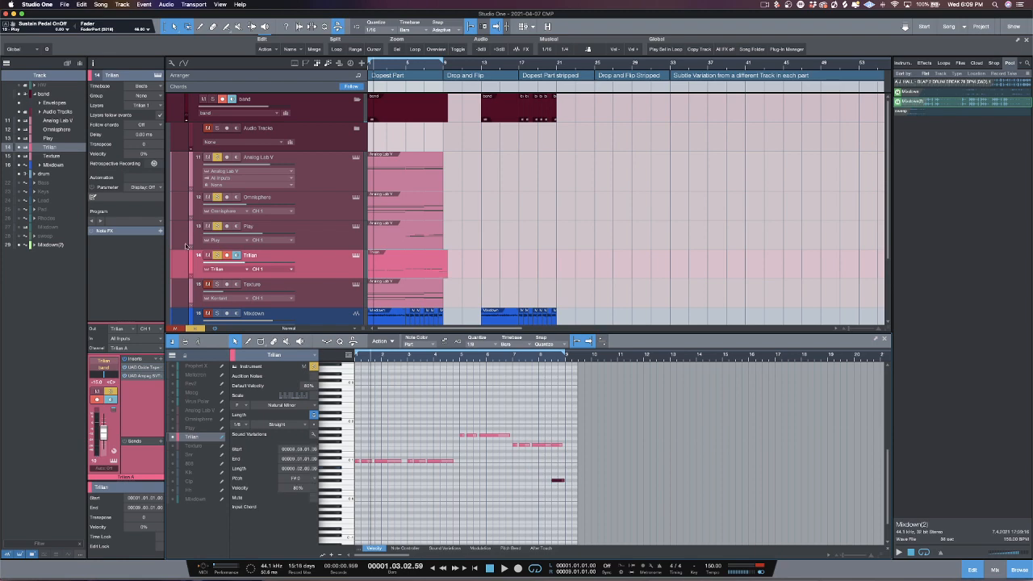
Step: Check the Trilian track's bass patch in its instrument, close it, and trim the part's end back to bar 9
{"action": "left_click", "coordinate": [356, 256]}
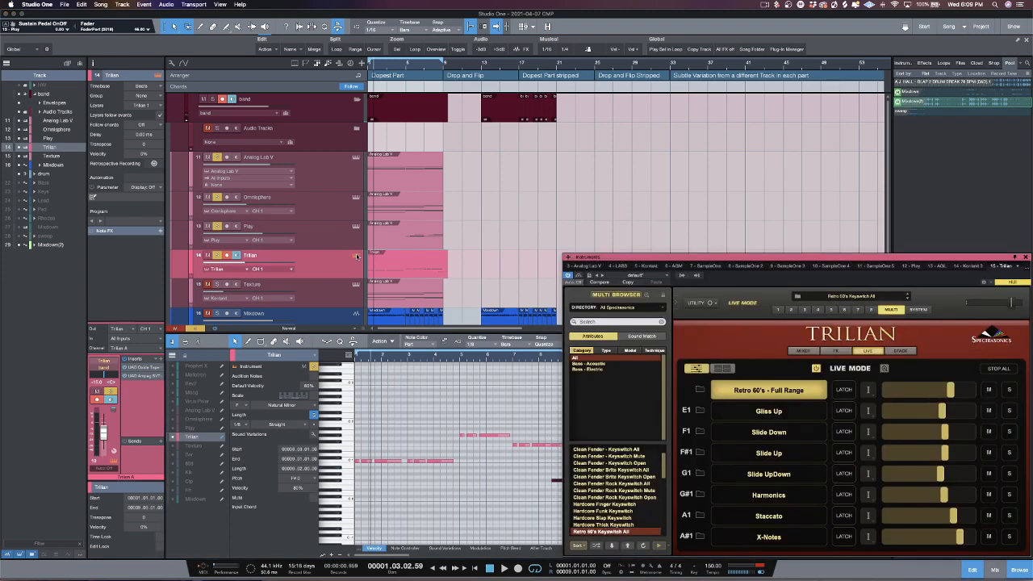
{"action": "left_click_drag", "start_coordinate": [767, 261], "coordinate": [612, 175]}
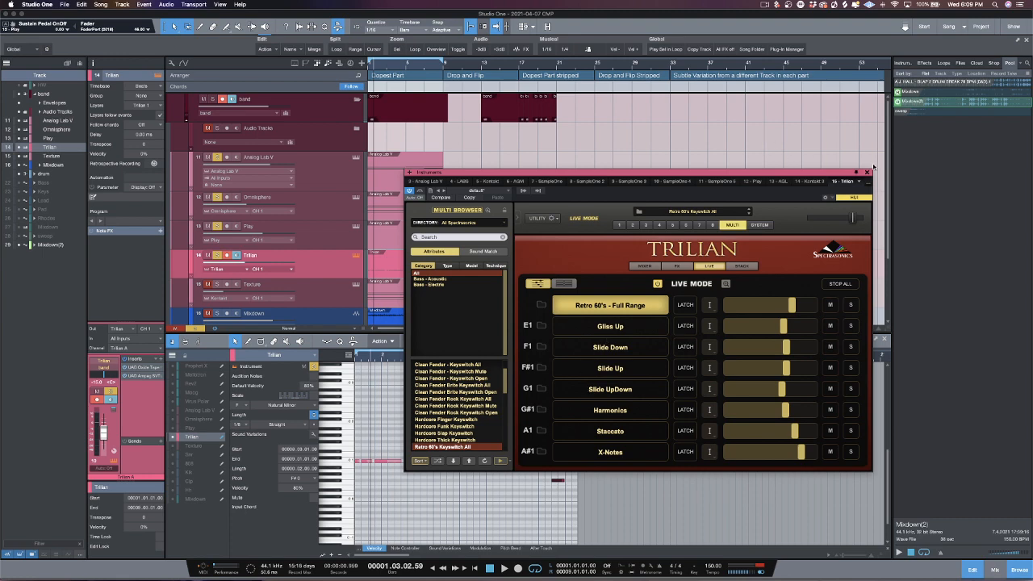
{"action": "left_click", "coordinate": [867, 172]}
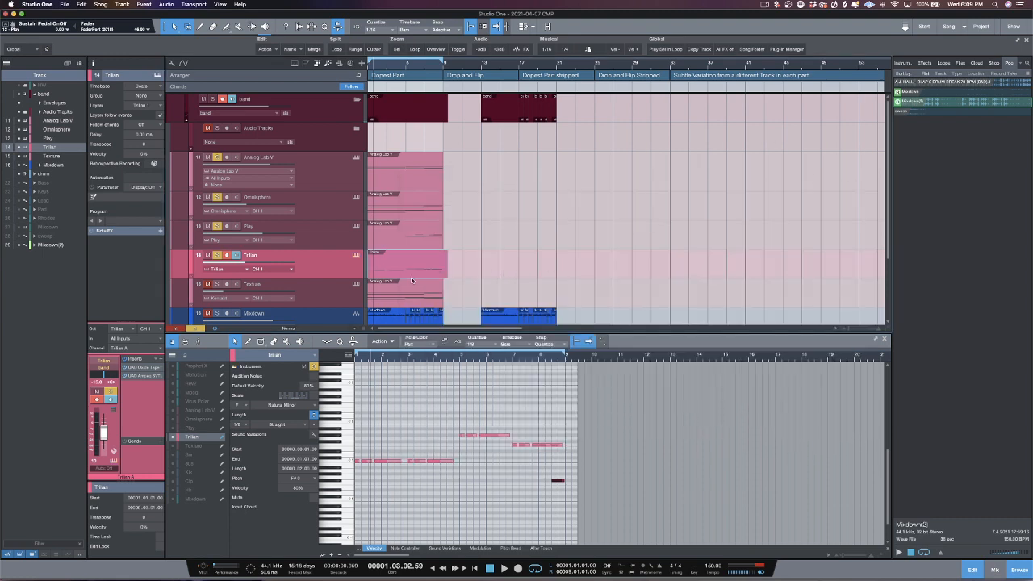
{"action": "mouse_move", "coordinate": [447, 271]}
{"action": "left_mouse_down"}
{"action": "mouse_move", "coordinate": [428, 275]}
{"action": "mouse_move", "coordinate": [442, 274]}
{"action": "left_mouse_up"}
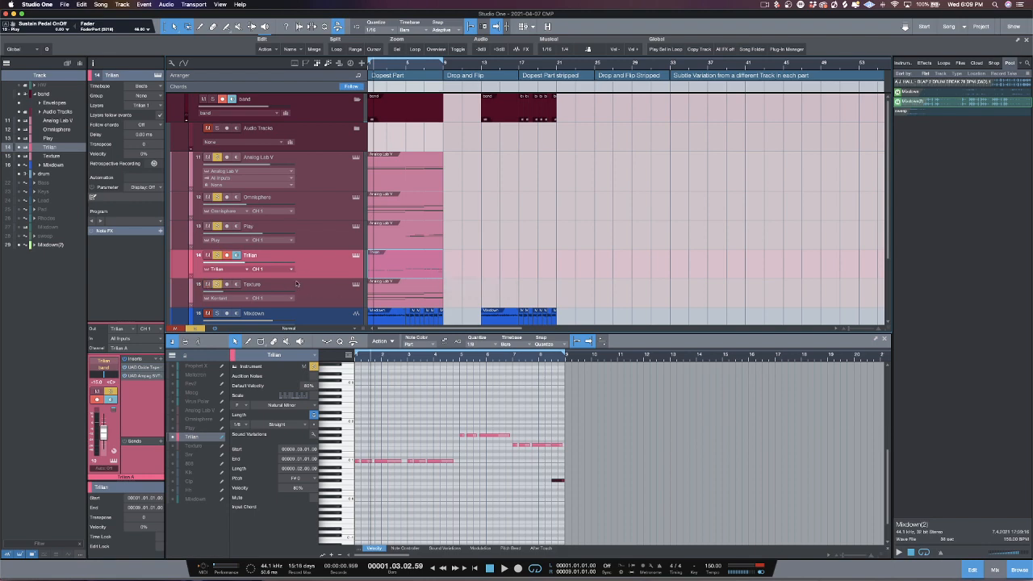
Step: View the Texture track's Kinetic Toys instrument in Kontakt, open the part's notes and play the section from bar 1
{"action": "left_click", "coordinate": [356, 285]}
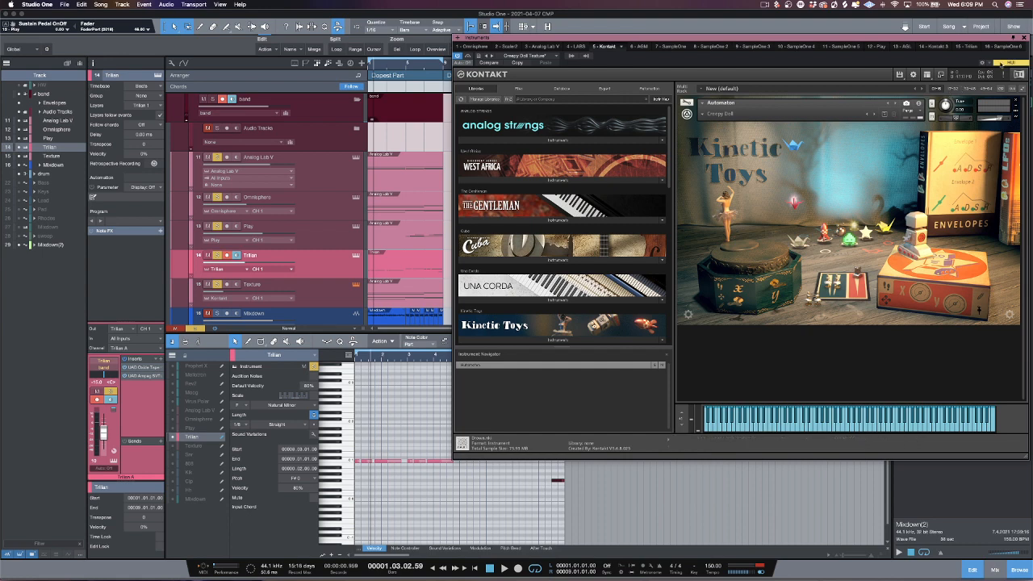
{"action": "left_click", "coordinate": [1022, 38]}
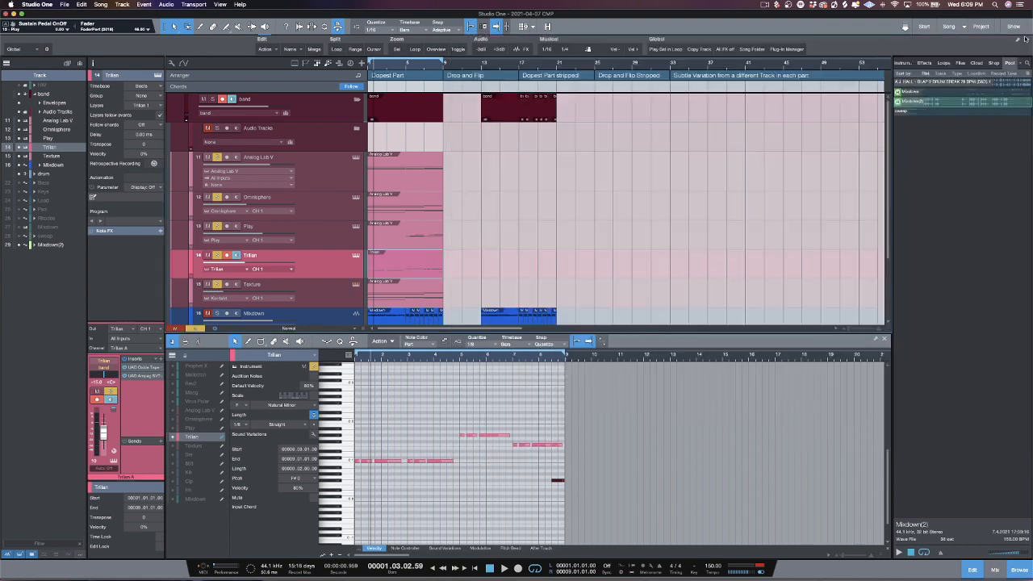
{"action": "left_click", "coordinate": [345, 296]}
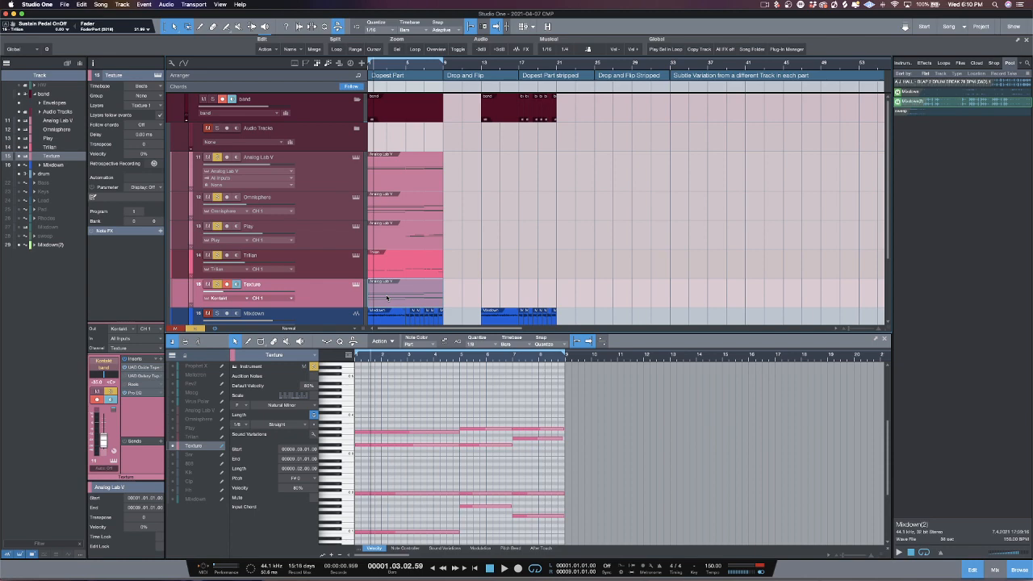
{"action": "key", "text": "comma"}
{"action": "key", "text": "space"}
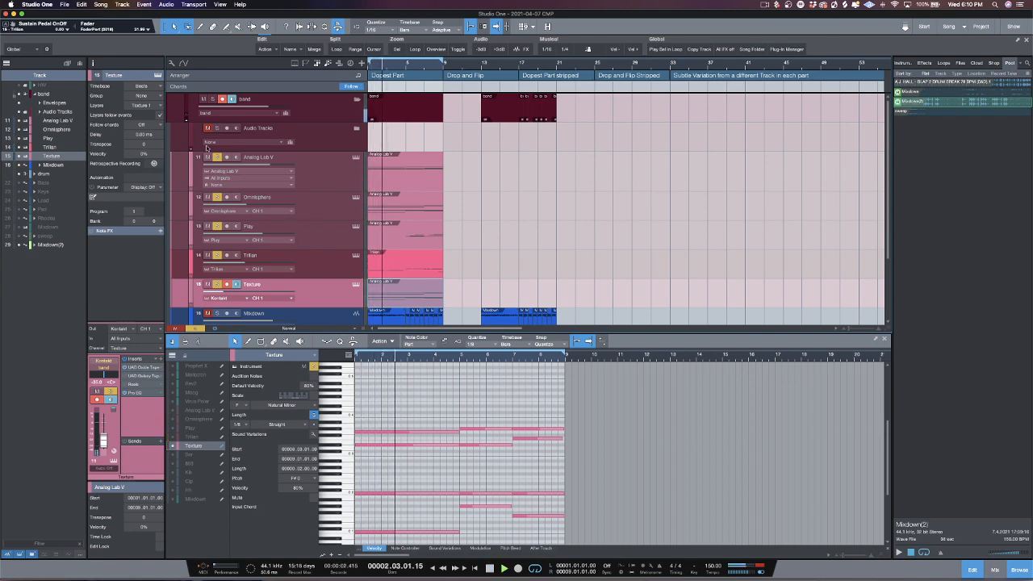
Step: Hear Texture alone, restore the solos on the other band tracks, and compare playback without and with Texture
{"action": "left_click", "coordinate": [216, 256]}
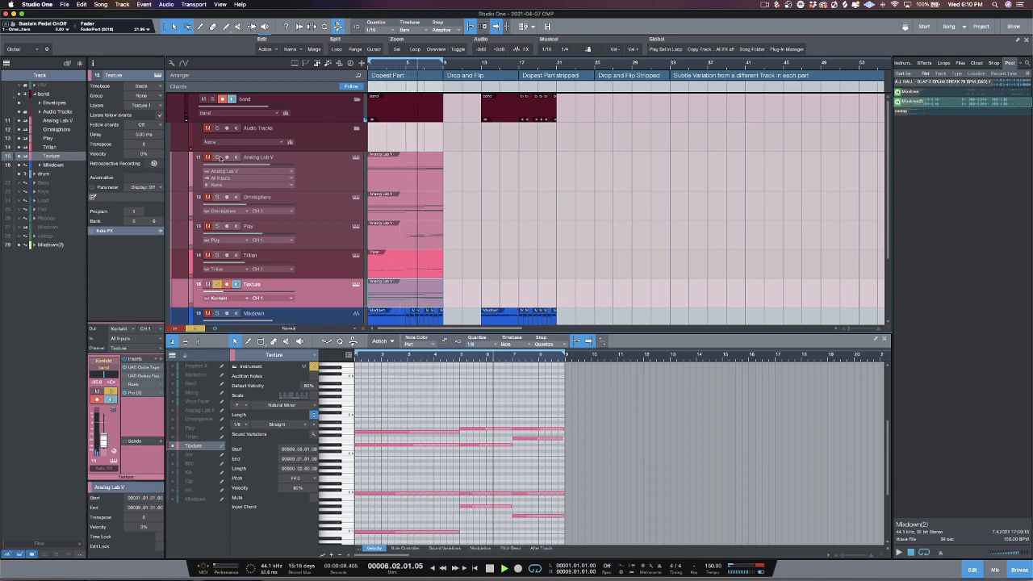
{"action": "left_click_drag", "start_coordinate": [216, 158], "coordinate": [216, 227]}
{"action": "left_click", "coordinate": [217, 255]}
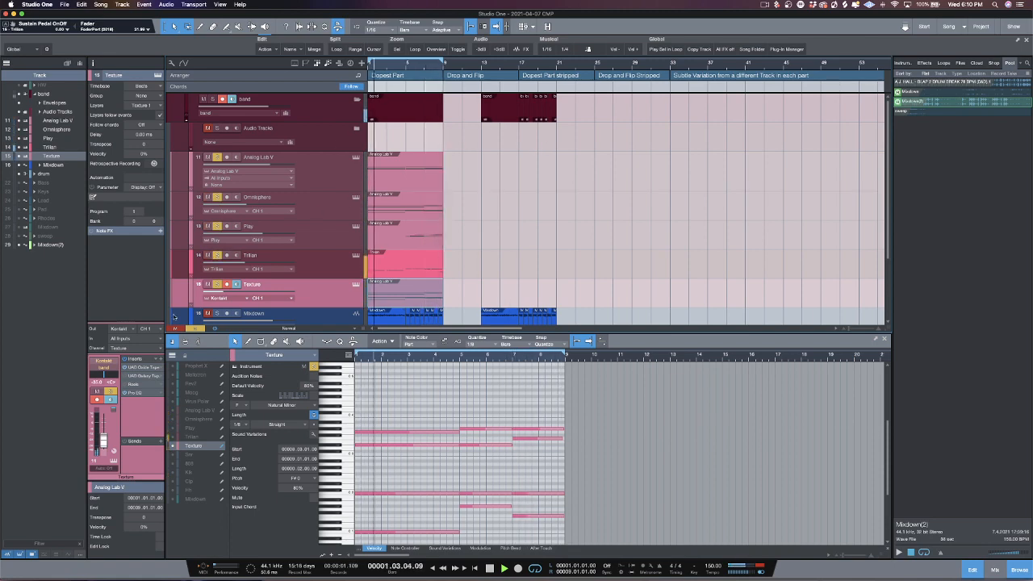
{"action": "left_click", "coordinate": [216, 284]}
{"action": "left_click", "coordinate": [216, 284]}
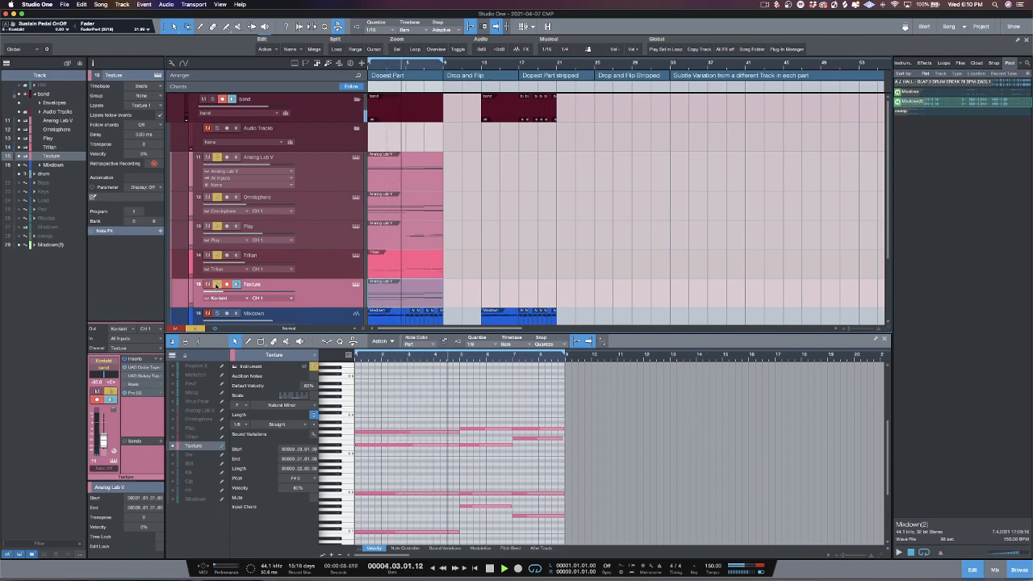
{"action": "key", "text": "space"}
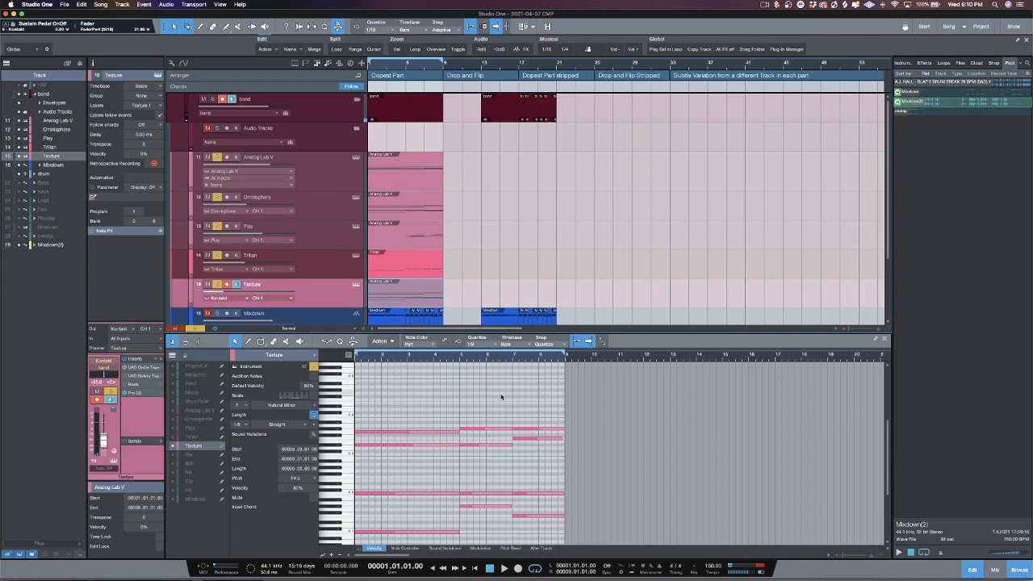
Step: Enlarge the arrangement area, zoom in on the opening bars and play the band's soloed Mixdown track
{"action": "left_click_drag", "start_coordinate": [645, 332], "coordinate": [645, 426]}
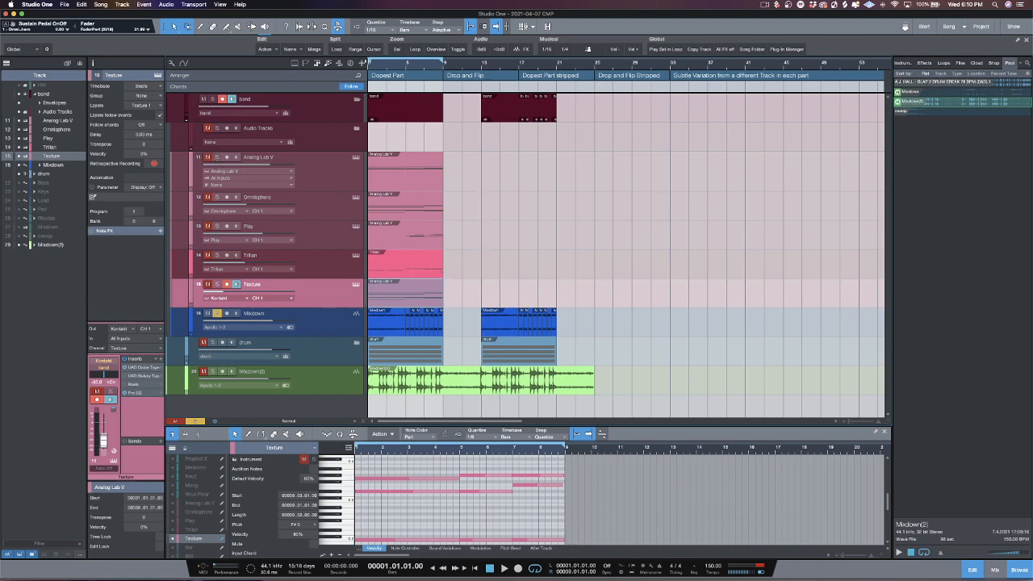
{"action": "left_click_drag", "start_coordinate": [398, 62], "coordinate": [414, 74]}
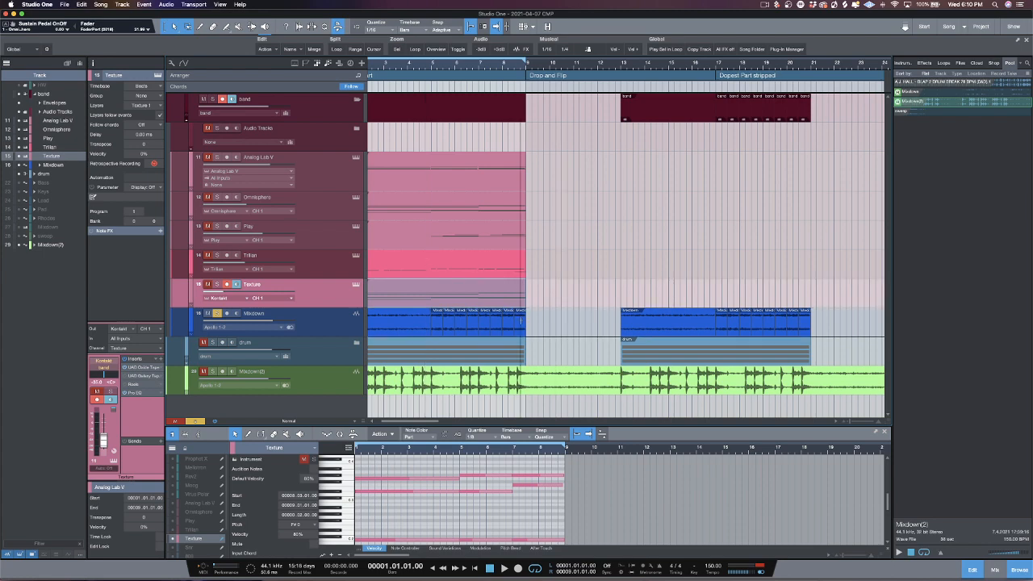
{"action": "key", "text": "space"}
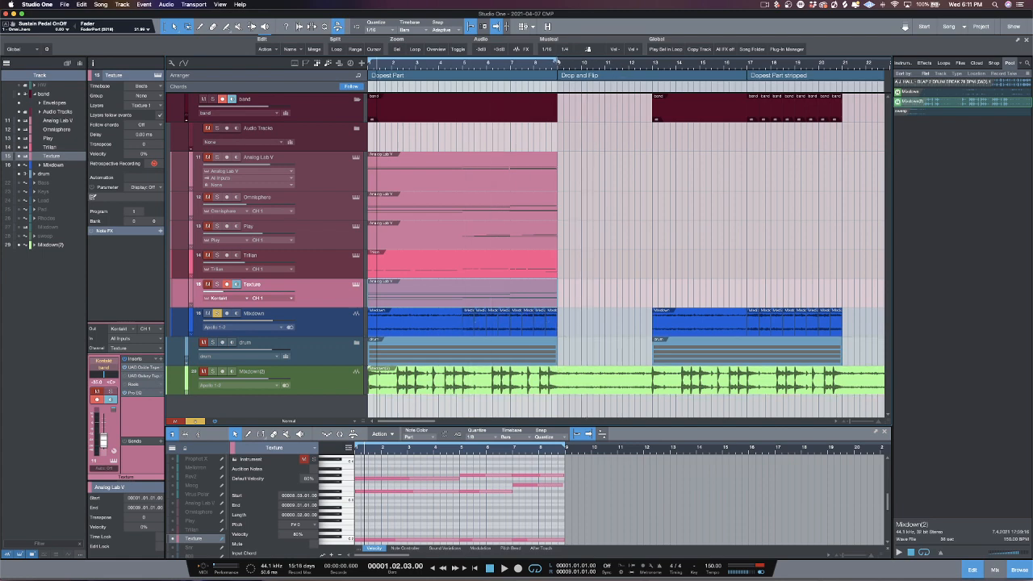
Step: Extend the loop range to bar 13, solo the Mixdown(2) track alongside Mixdown and play from bar 1
{"action": "left_click_drag", "start_coordinate": [558, 62], "coordinate": [655, 84]}
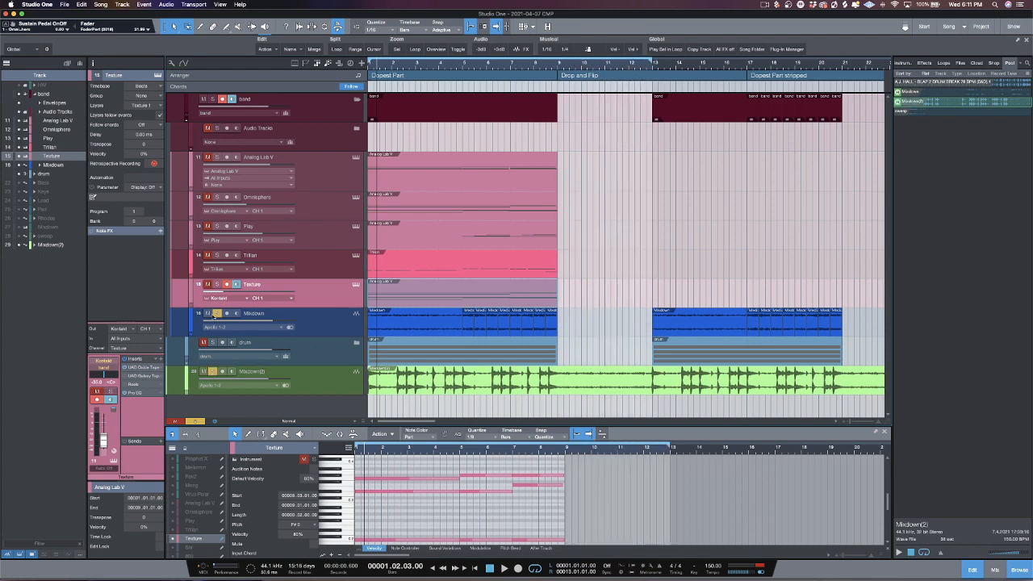
{"action": "left_click", "coordinate": [331, 385]}
{"action": "key", "text": "comma"}
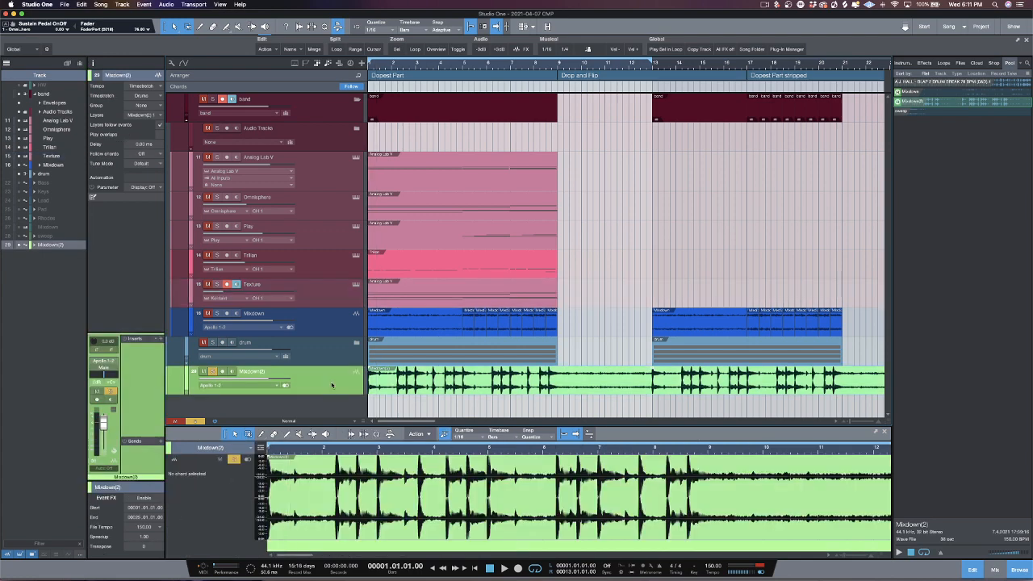
{"action": "key", "text": "space"}
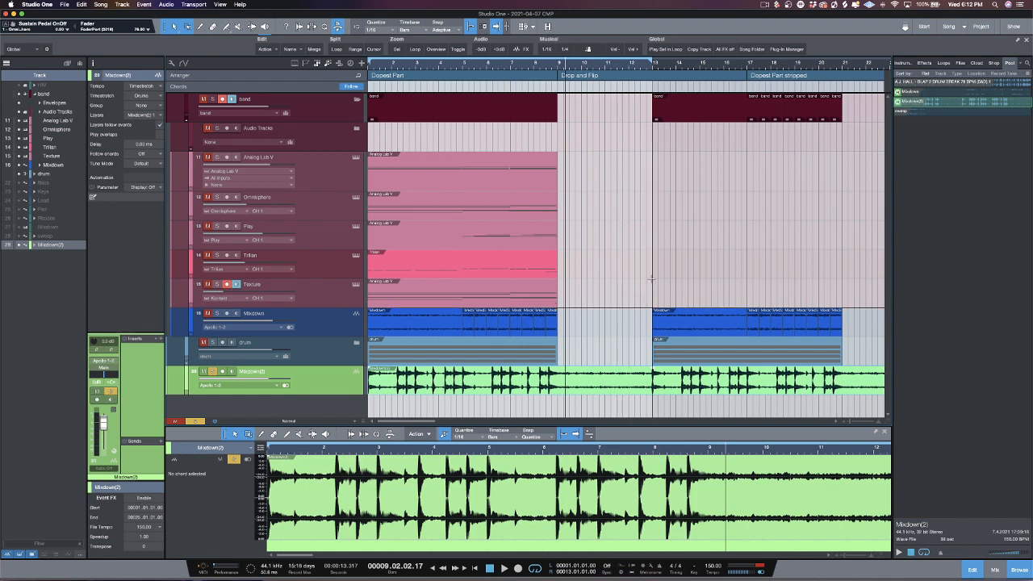
Step: Highlight the empty range from bar 9 to bar 13 on the Trilian and Texture tracks
{"action": "left_click_drag", "start_coordinate": [652, 279], "coordinate": [560, 271]}
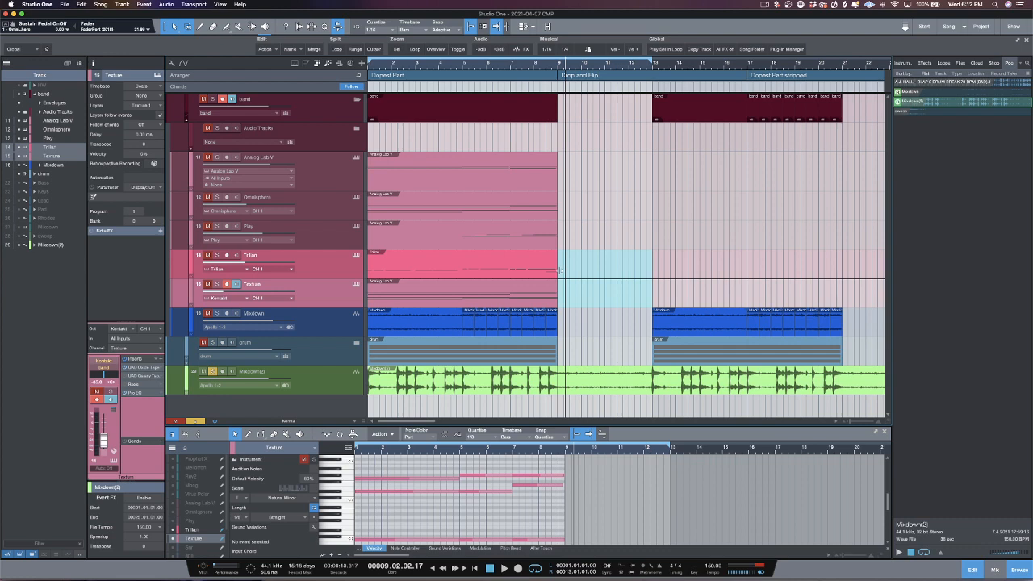